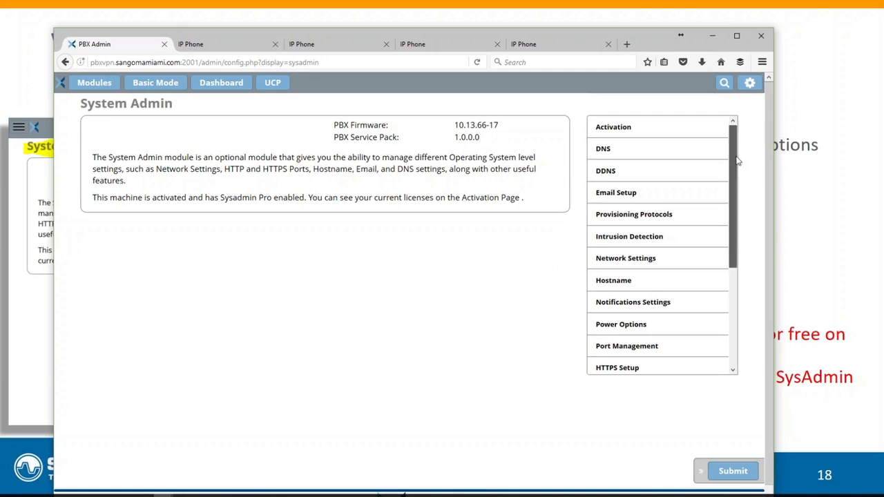
Scroll the System Admin options list and open the VPN Server section
{"action": "left_click_drag", "start_coordinate": [734, 156], "coordinate": [728, 279]}
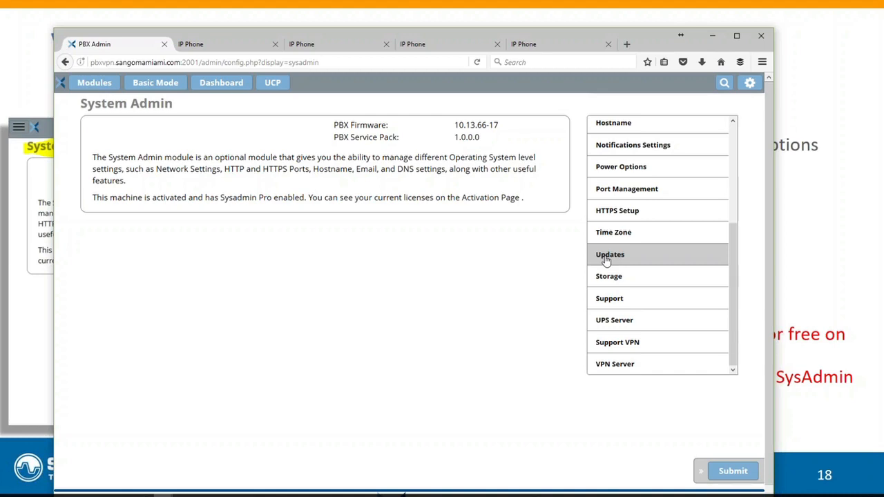
{"action": "left_click", "coordinate": [616, 370]}
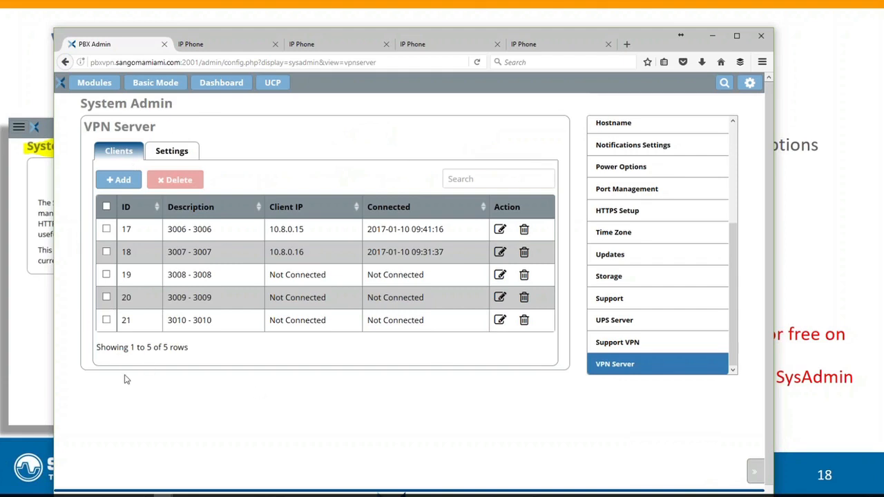
Review the VPN server settings, highlighting the server range and server remote address values
{"action": "left_click", "coordinate": [163, 152]}
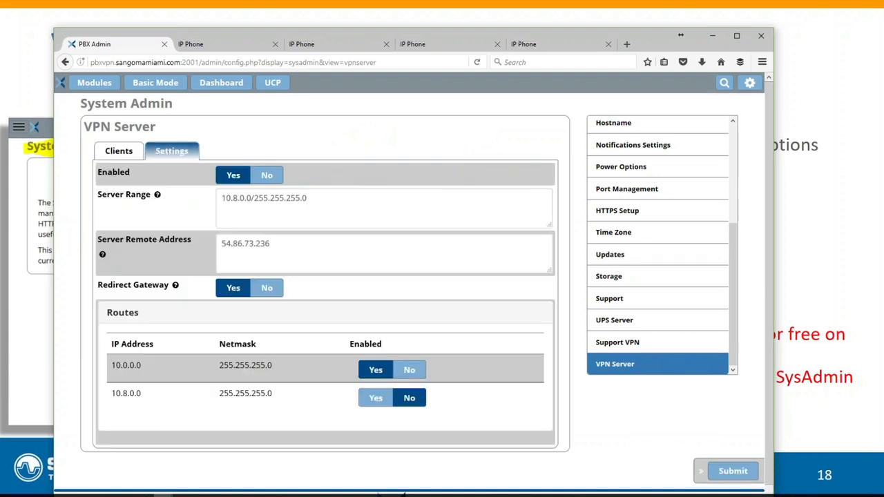
{"action": "left_click", "coordinate": [124, 155]}
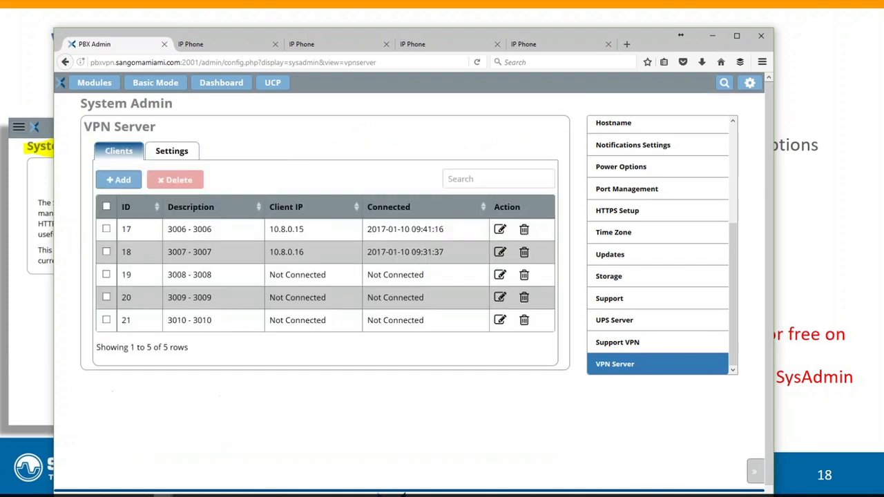
{"action": "left_click", "coordinate": [168, 152]}
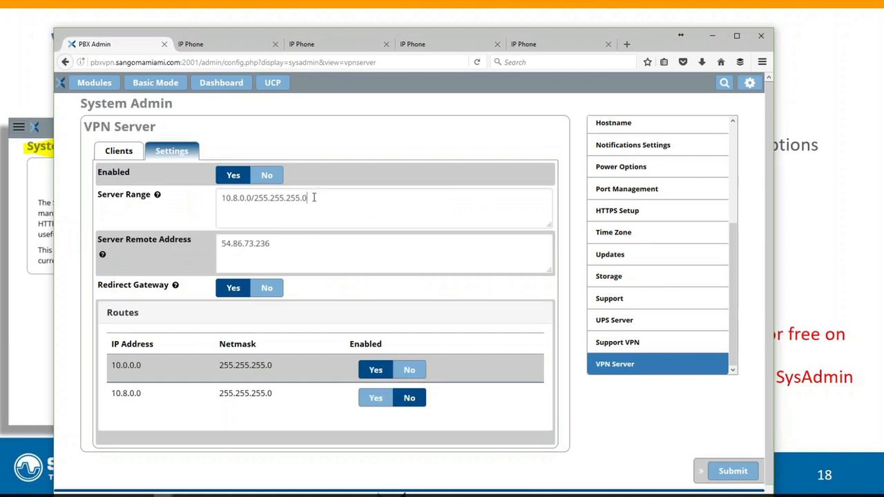
{"action": "left_click_drag", "start_coordinate": [313, 198], "coordinate": [221, 206]}
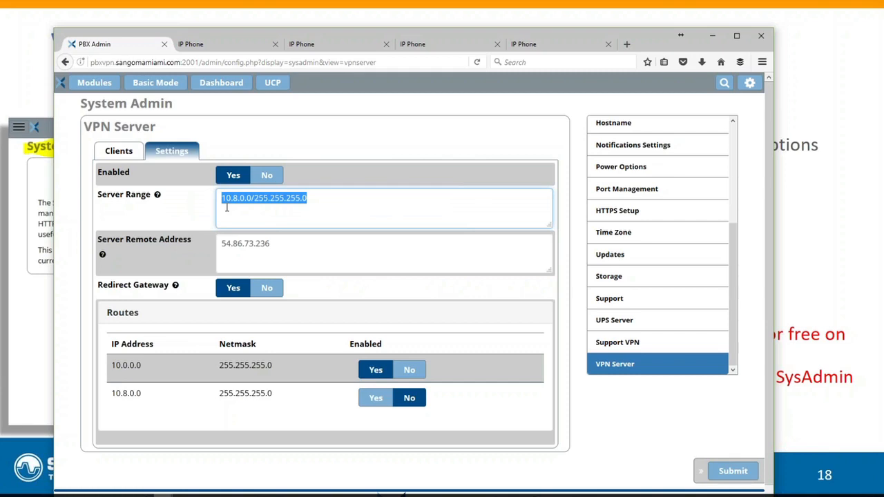
{"action": "left_click", "coordinate": [331, 200]}
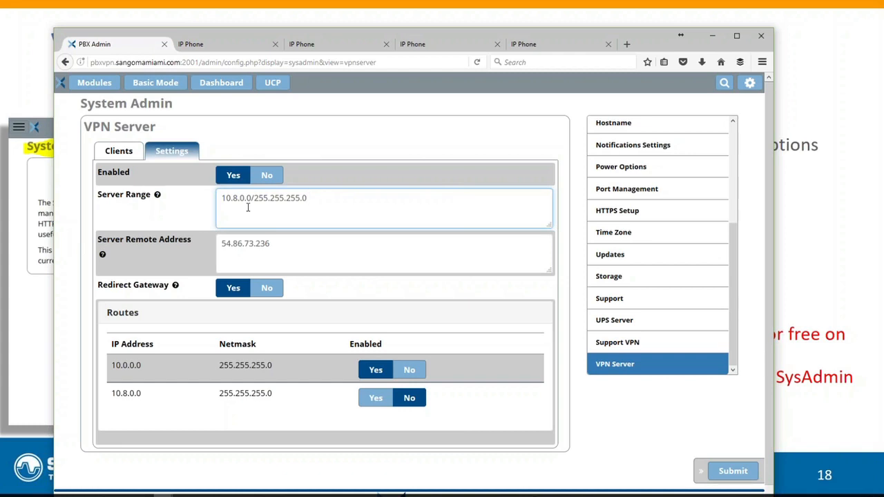
{"action": "mouse_move", "coordinate": [158, 195]}
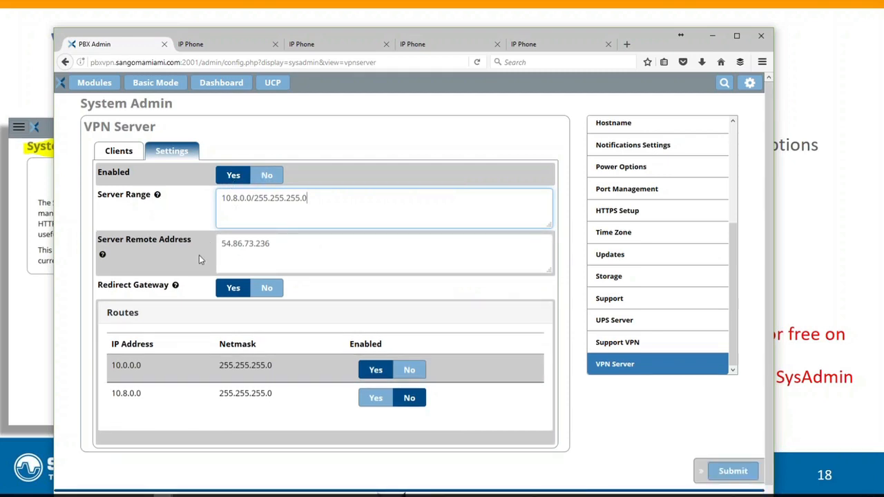
{"action": "left_click_drag", "start_coordinate": [279, 243], "coordinate": [218, 245]}
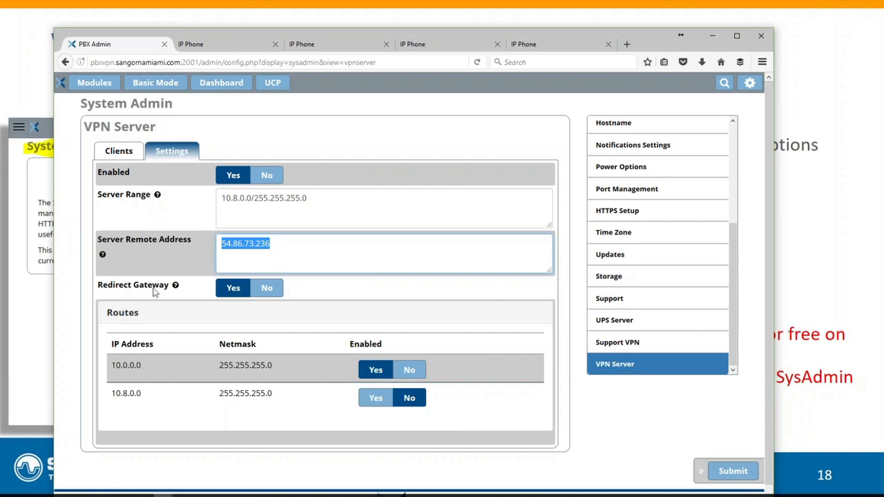
{"action": "mouse_move", "coordinate": [175, 285]}
Open the form for adding a new OpenVPN client from the client list, then go back without saving
{"action": "left_click", "coordinate": [126, 156]}
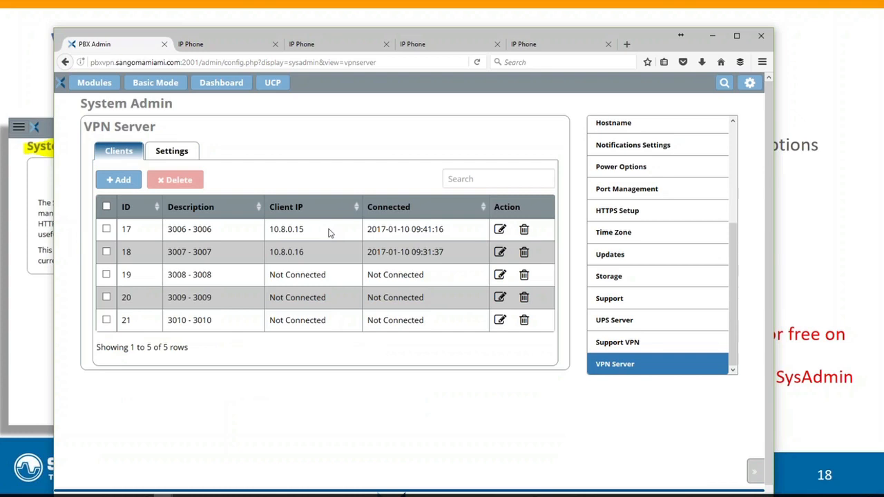
{"action": "left_click", "coordinate": [122, 180]}
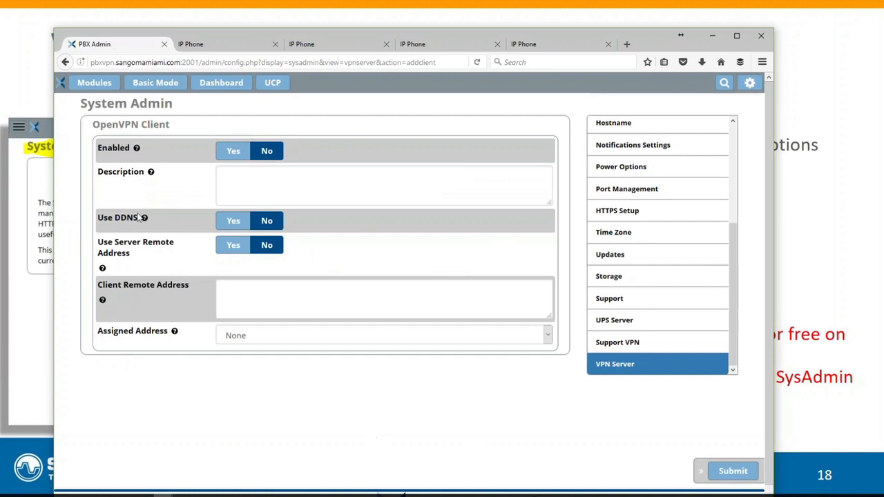
{"action": "left_click", "coordinate": [65, 61]}
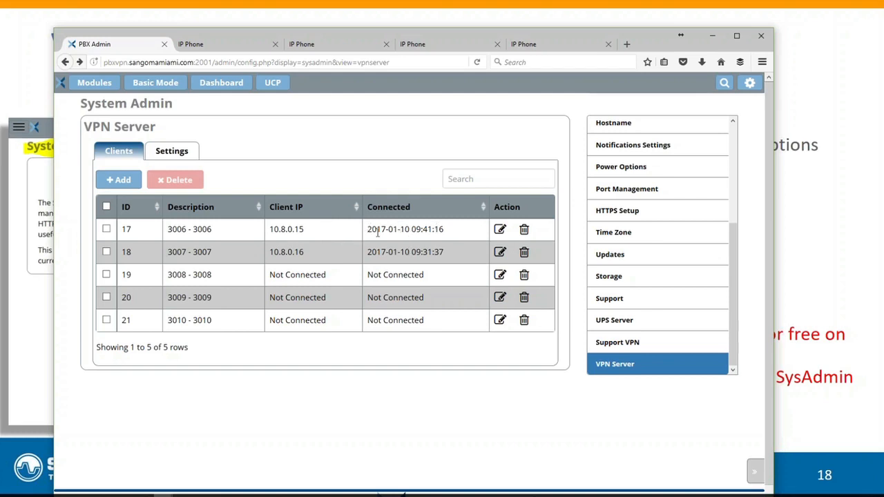
Highlight the first client's IP address in the client list and return to the presentation slide
{"action": "left_click_drag", "start_coordinate": [308, 230], "coordinate": [270, 230]}
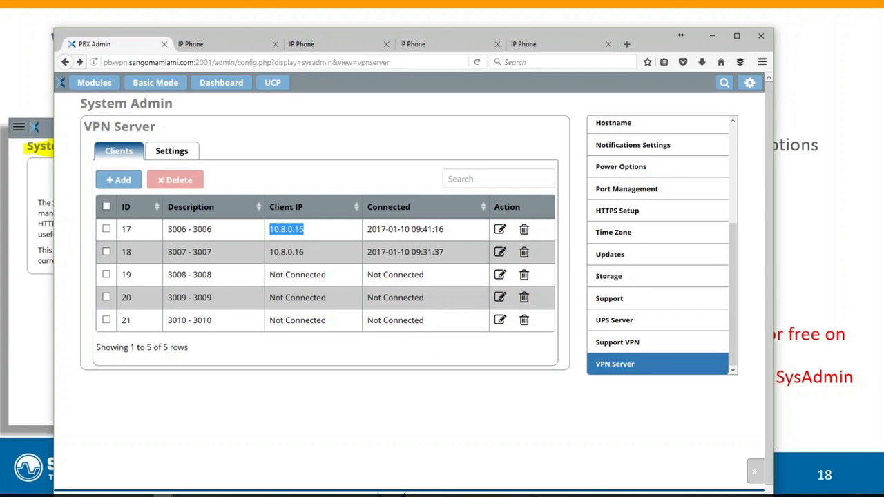
{"action": "left_click", "coordinate": [31, 327]}
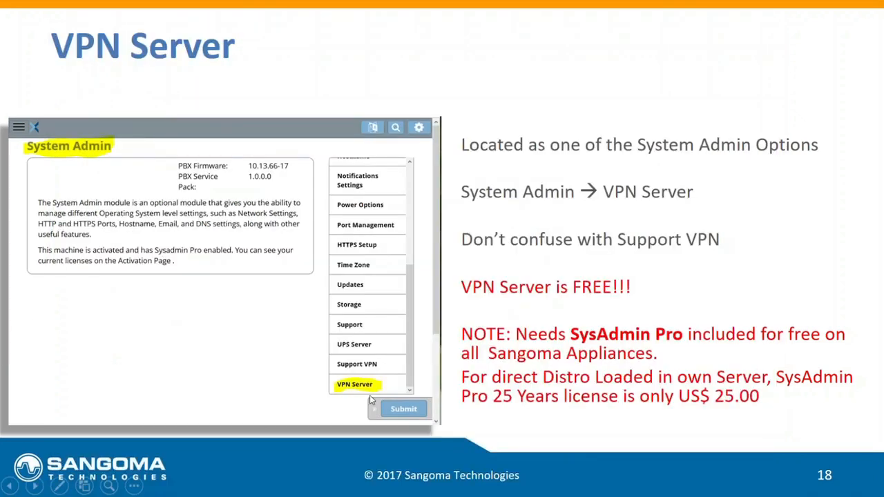
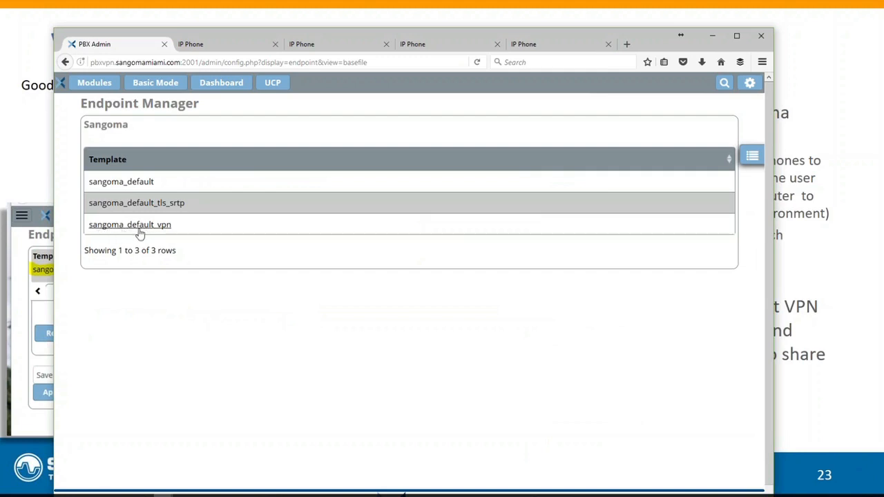
Open the Sangoma S400 basefile of the sangoma_default_vpn template and scroll through its parameters
{"action": "left_click", "coordinate": [138, 225]}
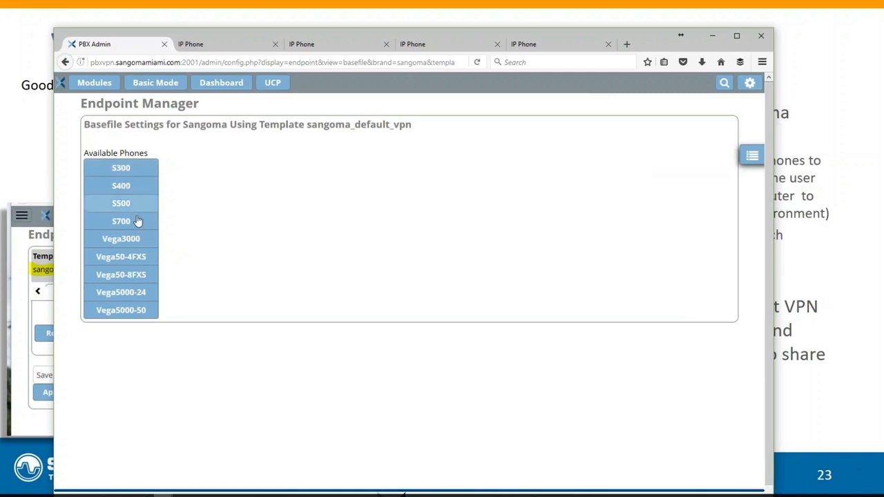
{"action": "left_click", "coordinate": [121, 187]}
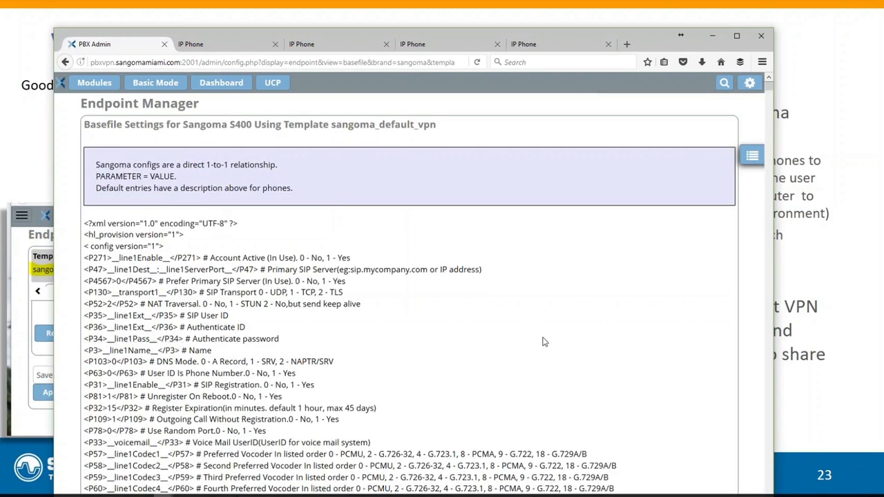
{"action": "scroll", "coordinate": [543, 341], "scroll_direction": "down", "scroll_amount": 4}
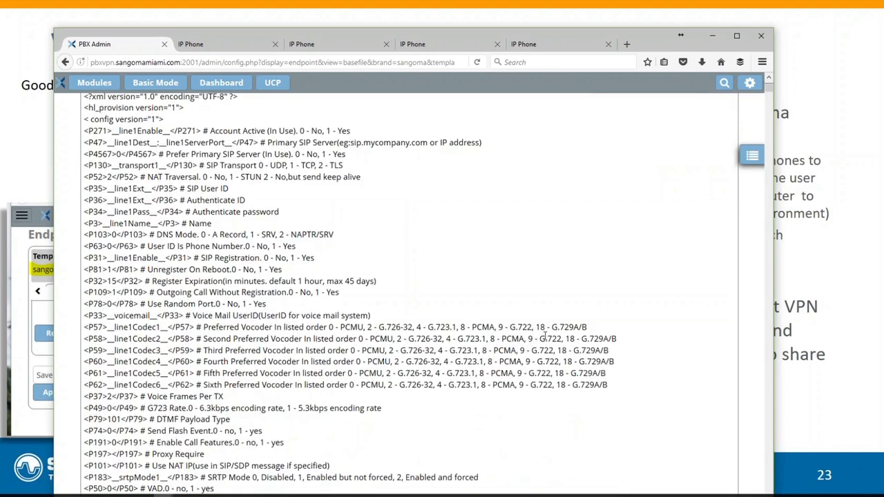
{"action": "scroll", "coordinate": [544, 336], "scroll_direction": "down", "scroll_amount": 19}
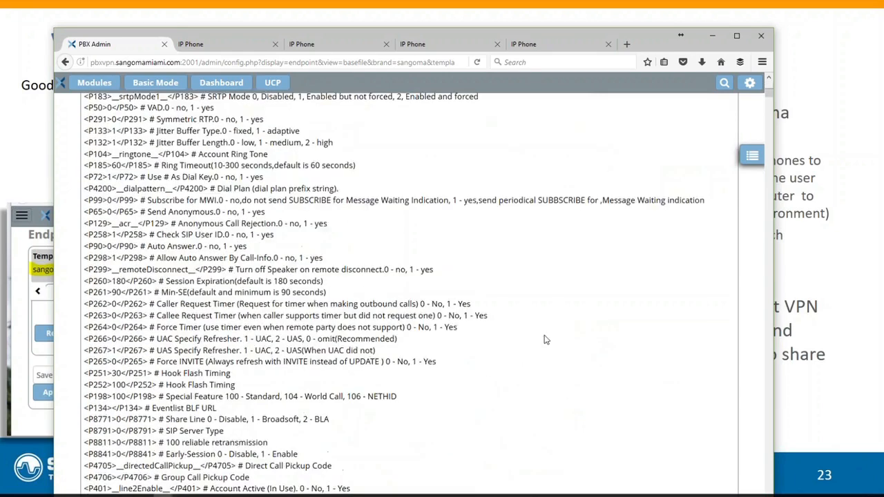
{"action": "scroll", "coordinate": [546, 339], "scroll_direction": "up", "scroll_amount": 3}
{"action": "scroll", "coordinate": [546, 336], "scroll_direction": "up", "scroll_amount": 20}
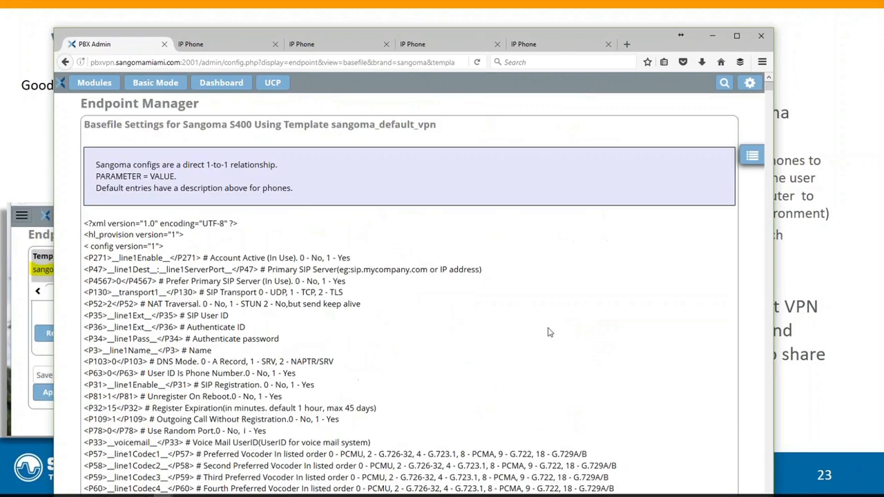
{"action": "scroll", "coordinate": [548, 332], "scroll_direction": "down", "scroll_amount": 16}
{"action": "scroll", "coordinate": [549, 332], "scroll_direction": "up", "scroll_amount": 10}
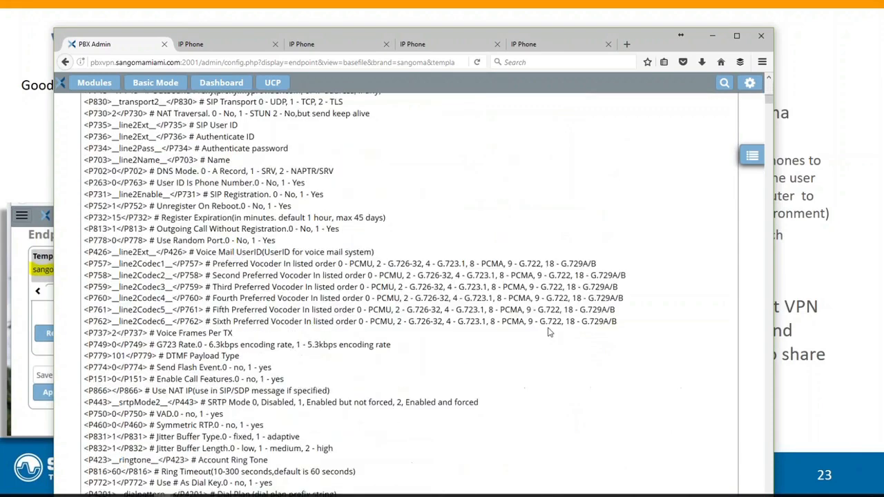
{"action": "scroll", "coordinate": [549, 332], "scroll_direction": "down", "scroll_amount": 10}
{"action": "scroll", "coordinate": [549, 332], "scroll_direction": "down", "scroll_amount": 20}
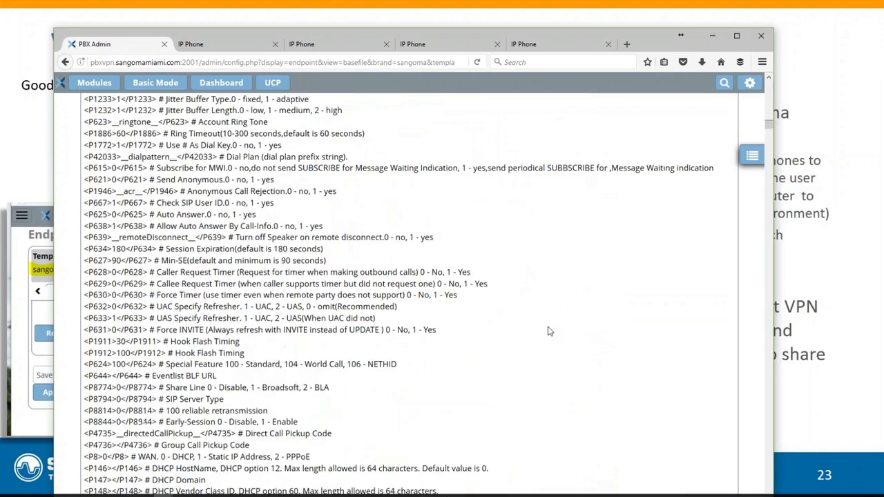
{"action": "scroll", "coordinate": [549, 331], "scroll_direction": "down", "scroll_amount": 15}
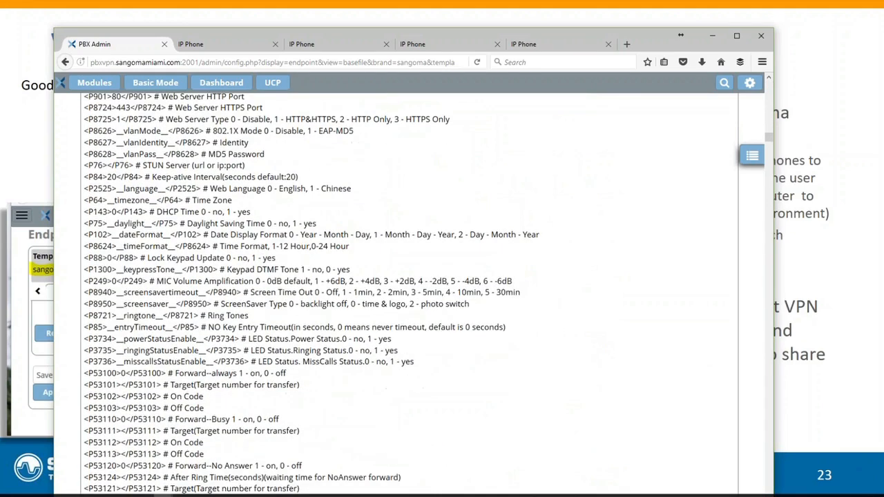
Maximize the browser window and scroll to the end of the basefile, where the PC port and DHCP server entries are
{"action": "left_click_drag", "start_coordinate": [767, 138], "coordinate": [770, 484]}
{"action": "scroll", "coordinate": [574, 409], "scroll_direction": "down", "scroll_amount": 15}
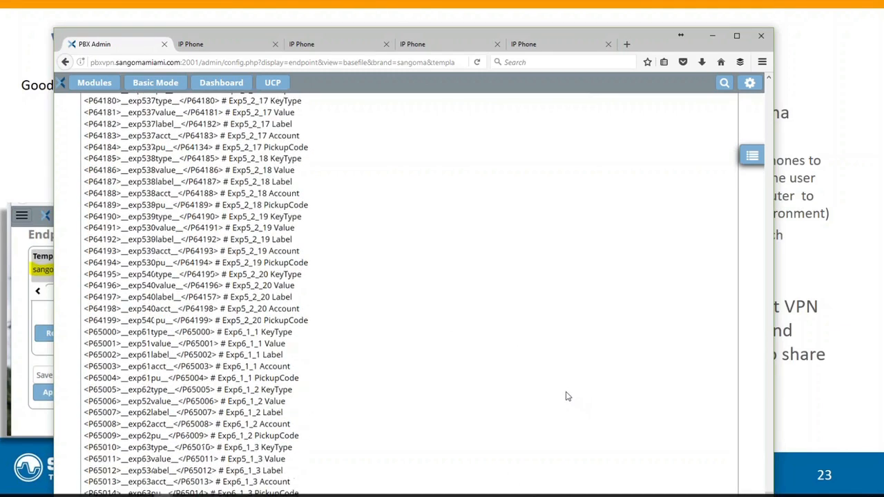
{"action": "double_click", "coordinate": [457, 29]}
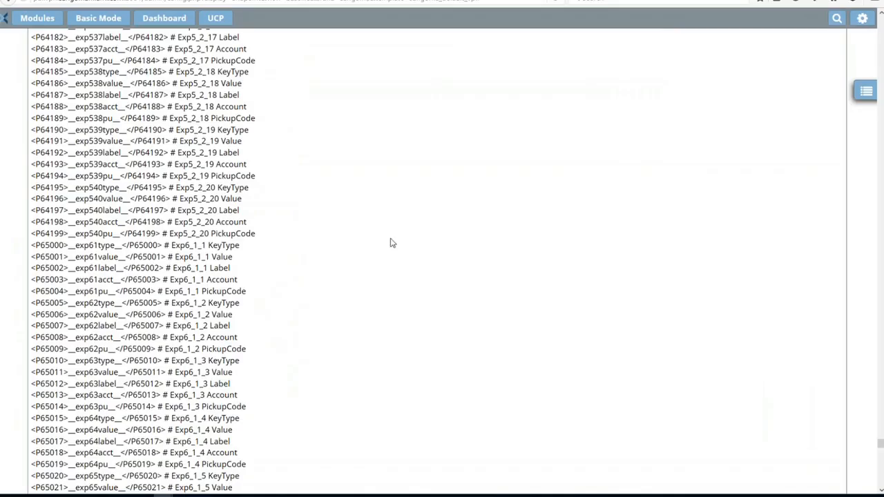
{"action": "scroll", "coordinate": [449, 282], "scroll_direction": "down", "scroll_amount": 18}
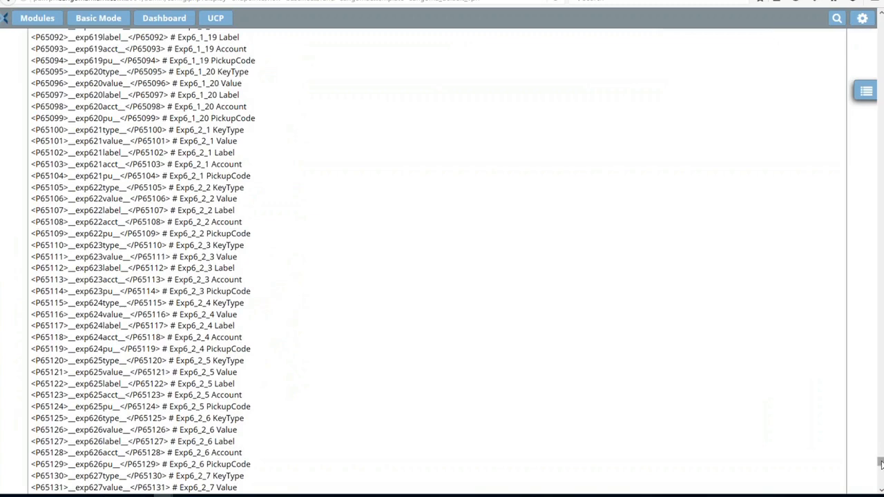
{"action": "left_click_drag", "start_coordinate": [881, 464], "coordinate": [880, 485]}
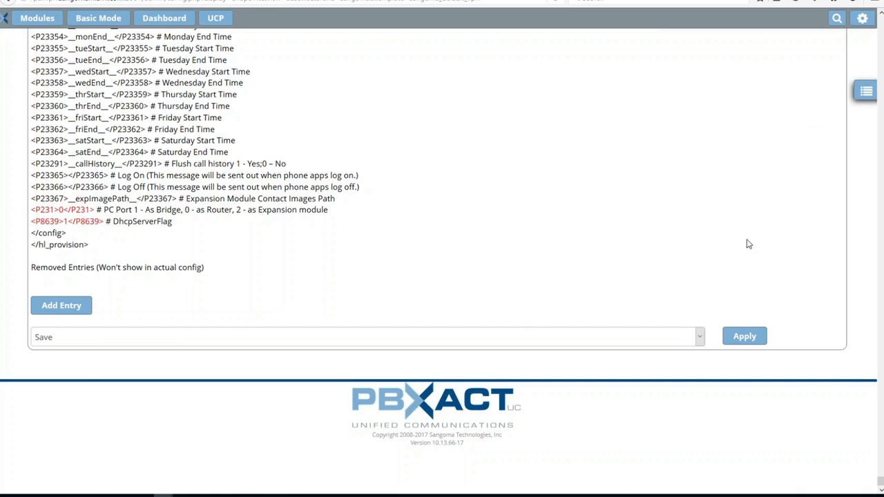
{"action": "left_click", "coordinate": [863, 90]}
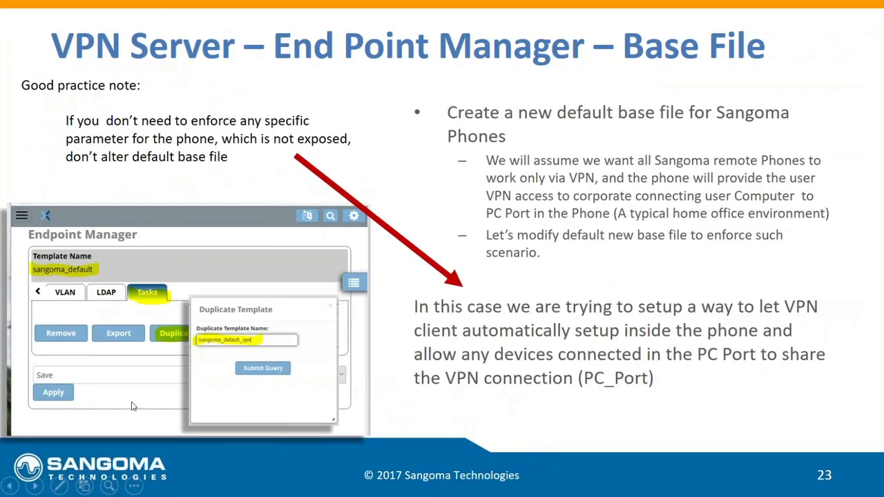
{"action": "left_click", "coordinate": [36, 486]}
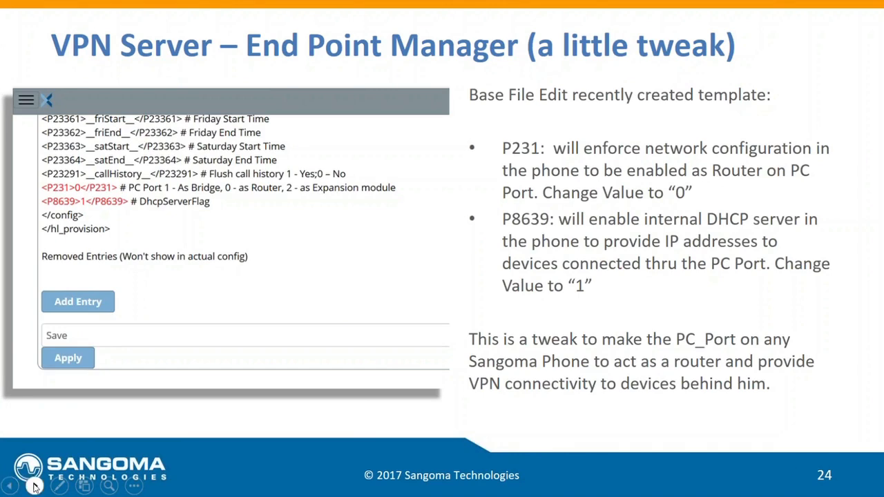
{"action": "left_click", "coordinate": [35, 486]}
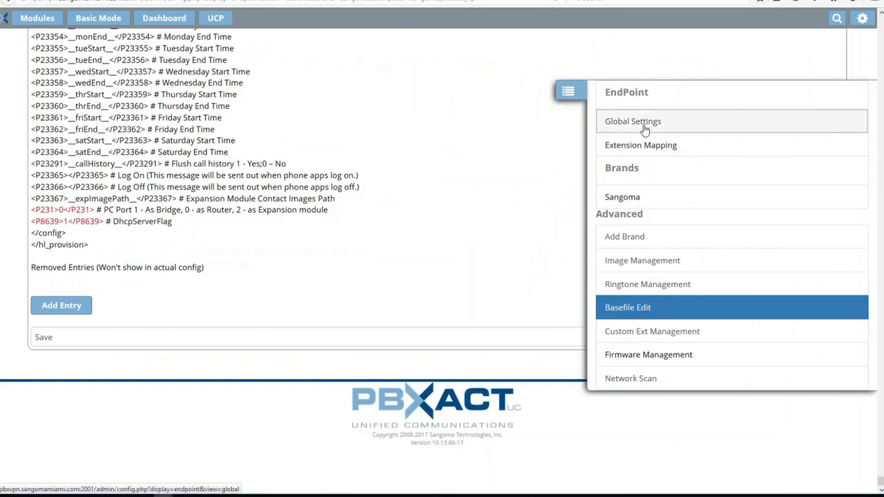
Open Endpoint Manager Global Settings and review the internal and external addresses and the phone password fields
{"action": "left_click", "coordinate": [644, 131]}
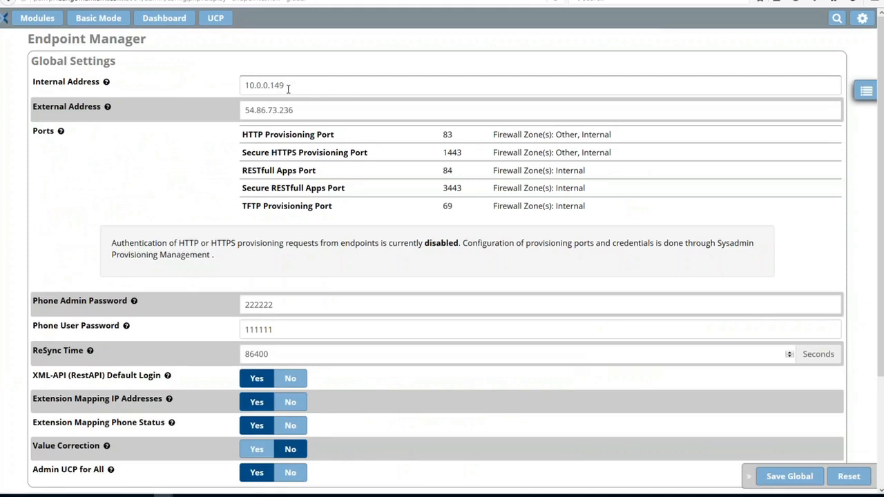
{"action": "left_click", "coordinate": [303, 108]}
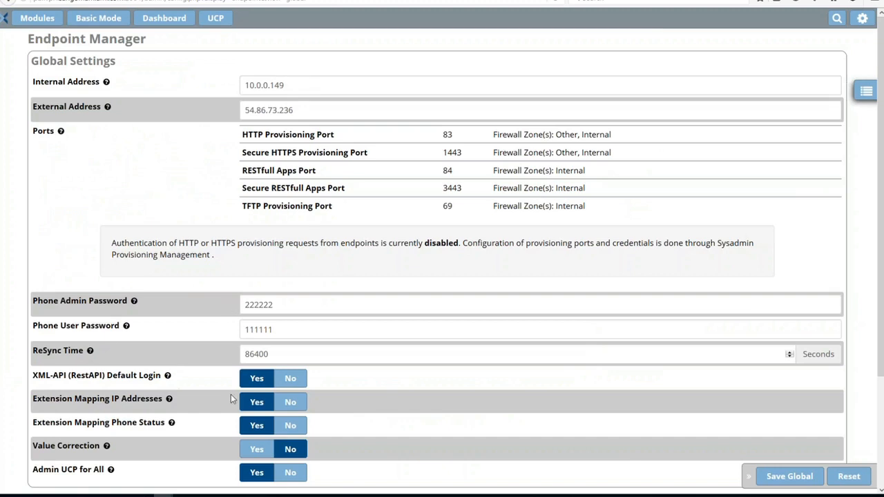
{"action": "left_click_drag", "start_coordinate": [283, 304], "coordinate": [217, 307]}
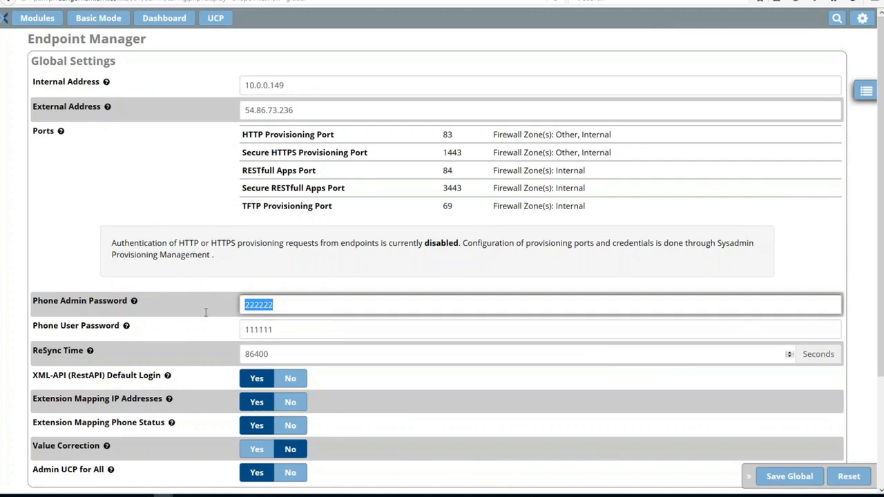
{"action": "left_click", "coordinate": [310, 308]}
{"action": "left_click", "coordinate": [285, 334]}
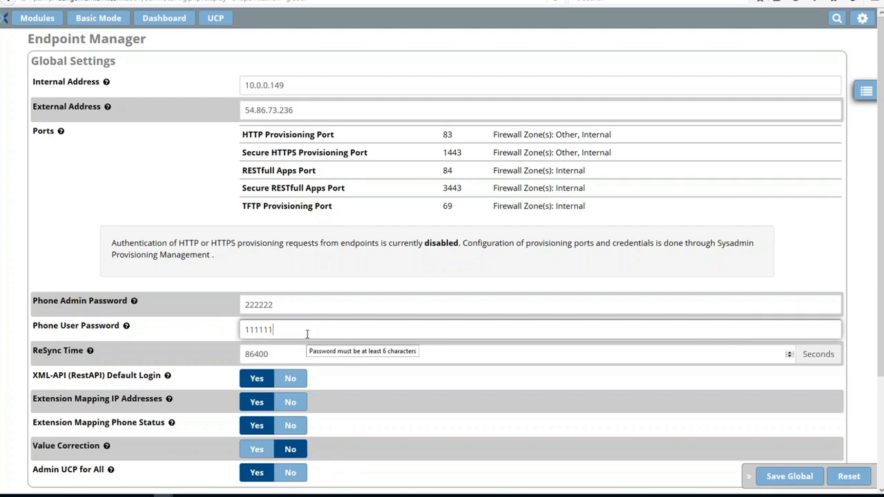
{"action": "left_click", "coordinate": [860, 97]}
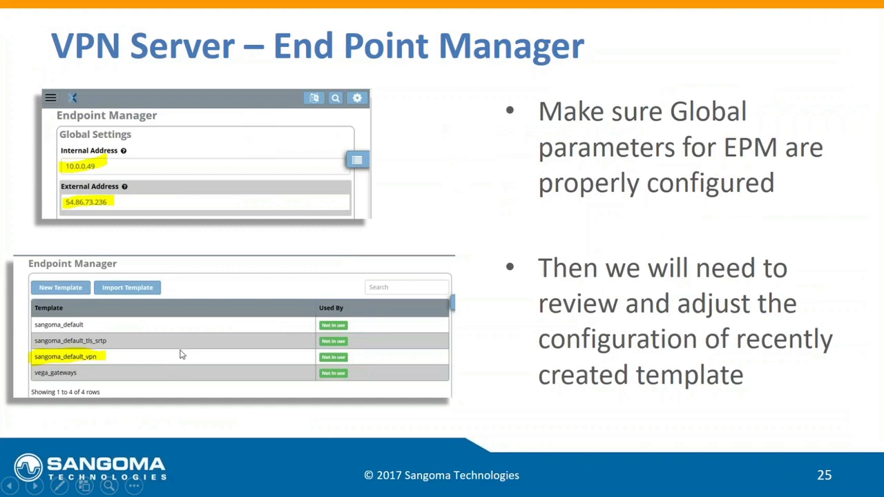
{"action": "left_click", "coordinate": [35, 486]}
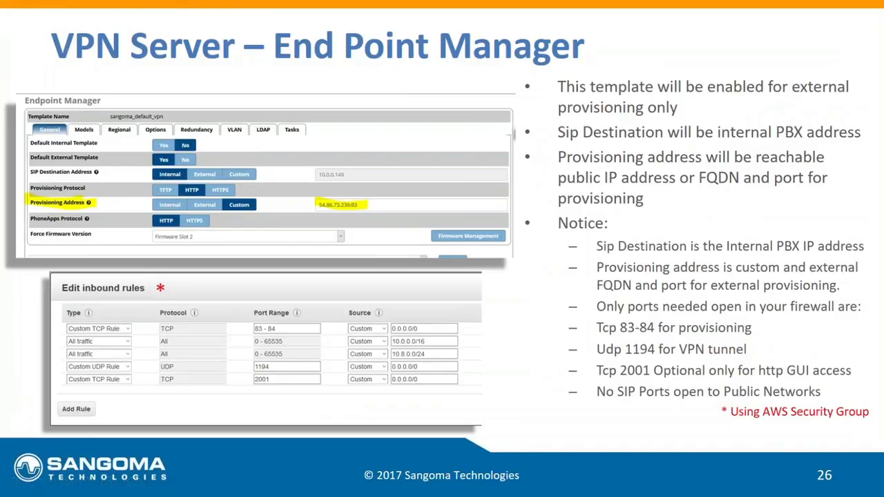
Open the sangoma_default_vpn template from the Sangoma brand list and review its provisioning address
{"action": "key", "text": "alt+Tab"}
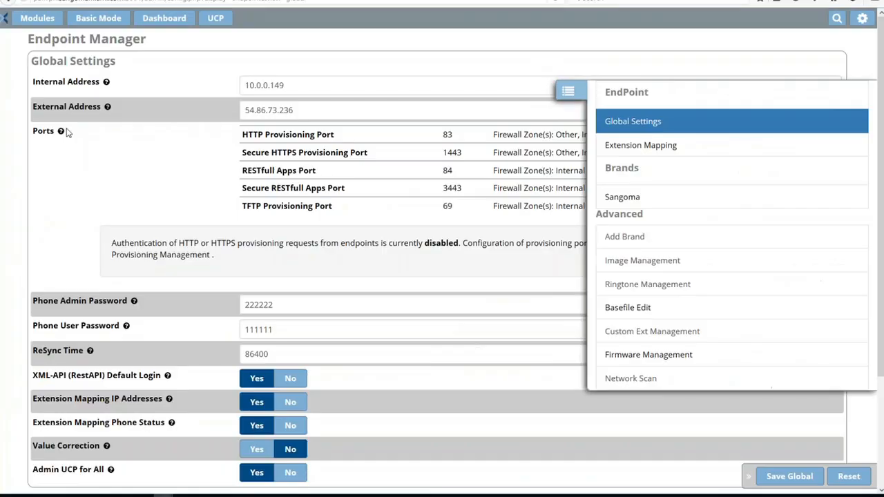
{"action": "left_click", "coordinate": [625, 199]}
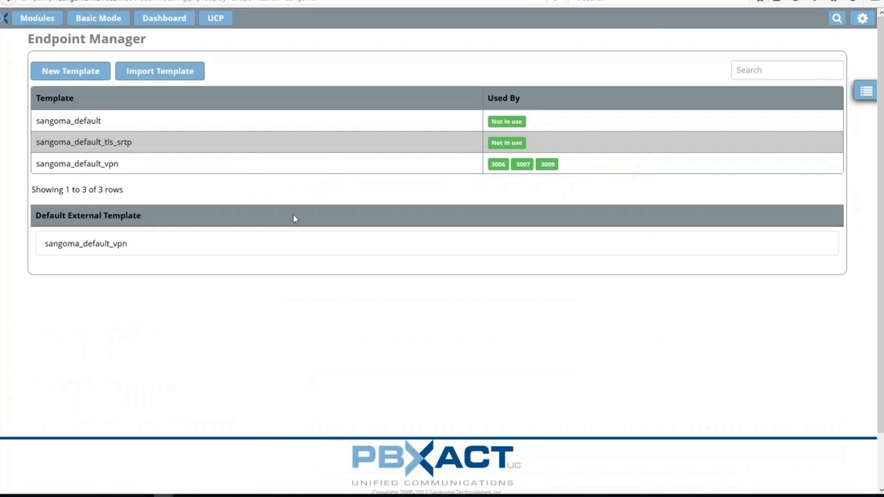
{"action": "left_click", "coordinate": [94, 167]}
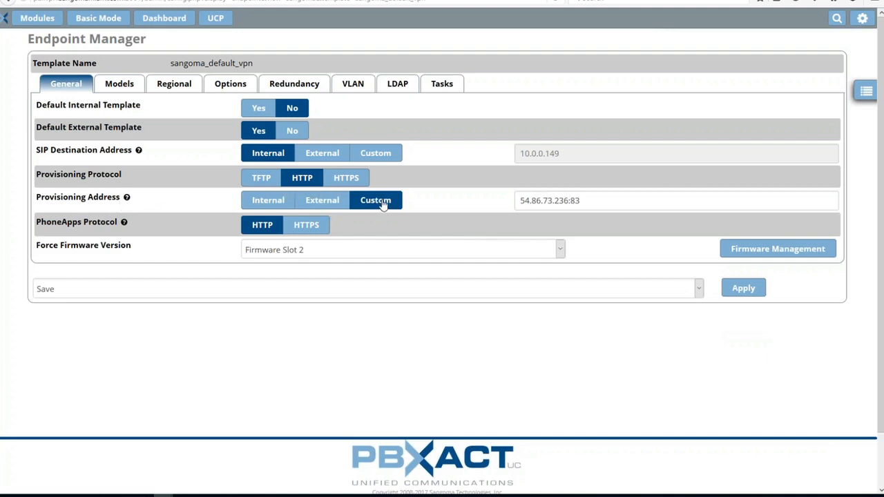
{"action": "left_click", "coordinate": [589, 202]}
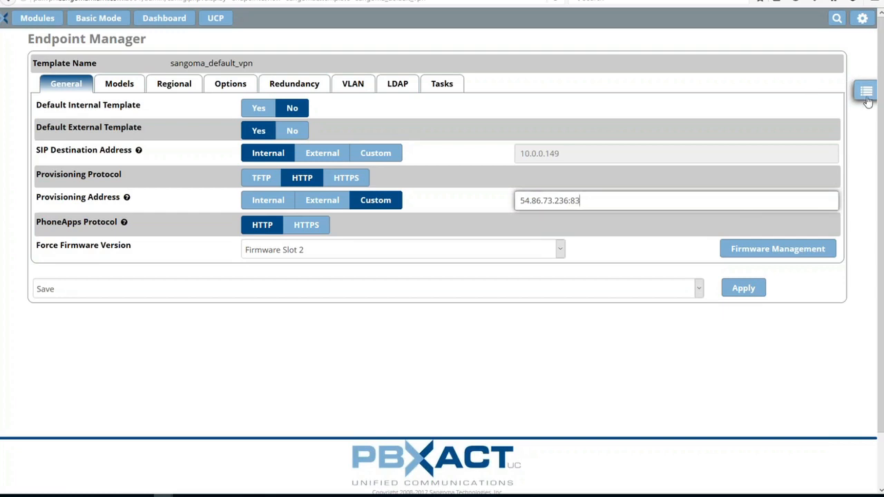
Browse the template's Models, Regional, Options, Redundancy and VLAN tabs, then return to its General tab
{"action": "left_click", "coordinate": [120, 85]}
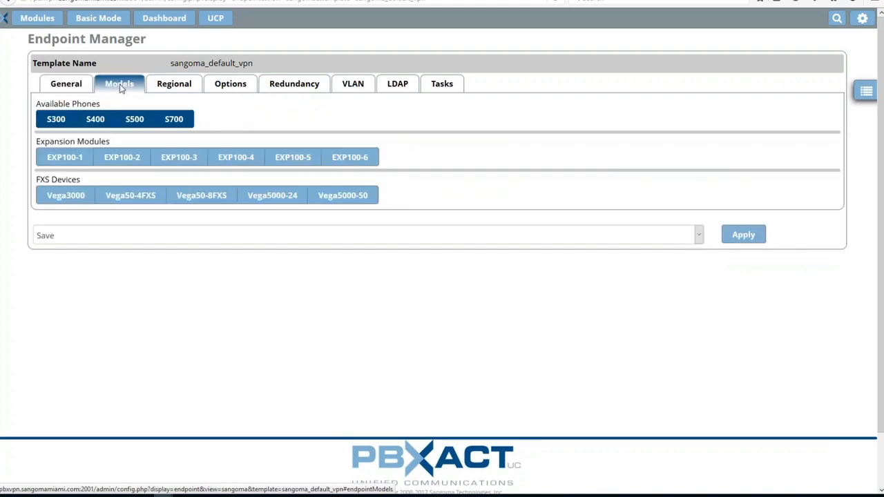
{"action": "left_click", "coordinate": [178, 85]}
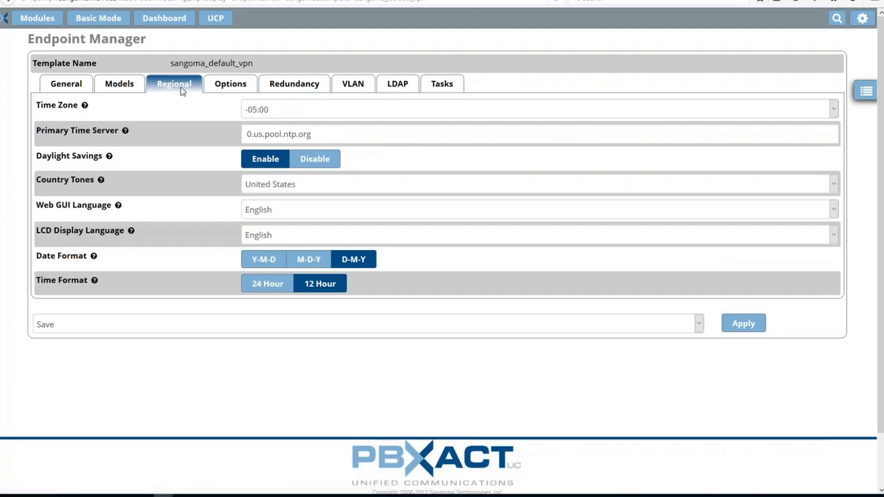
{"action": "left_click", "coordinate": [228, 83]}
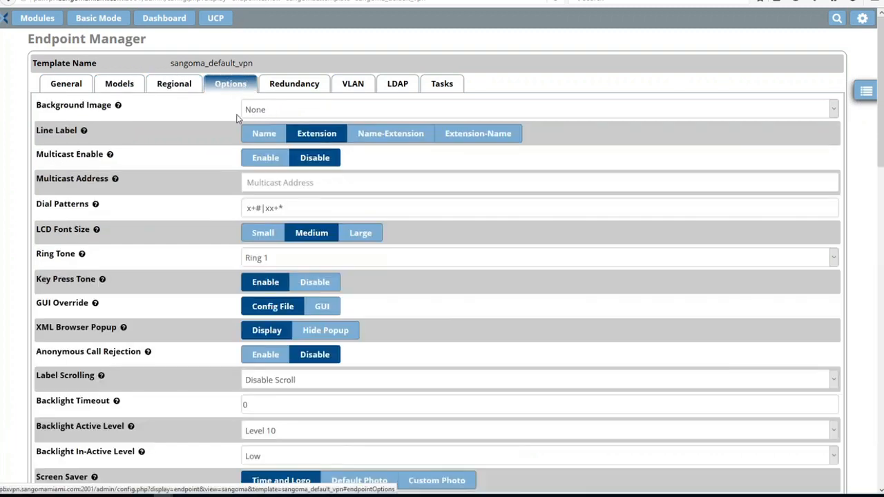
{"action": "scroll", "coordinate": [147, 325], "scroll_direction": "down", "scroll_amount": 1}
{"action": "scroll", "coordinate": [147, 333], "scroll_direction": "down", "scroll_amount": 4}
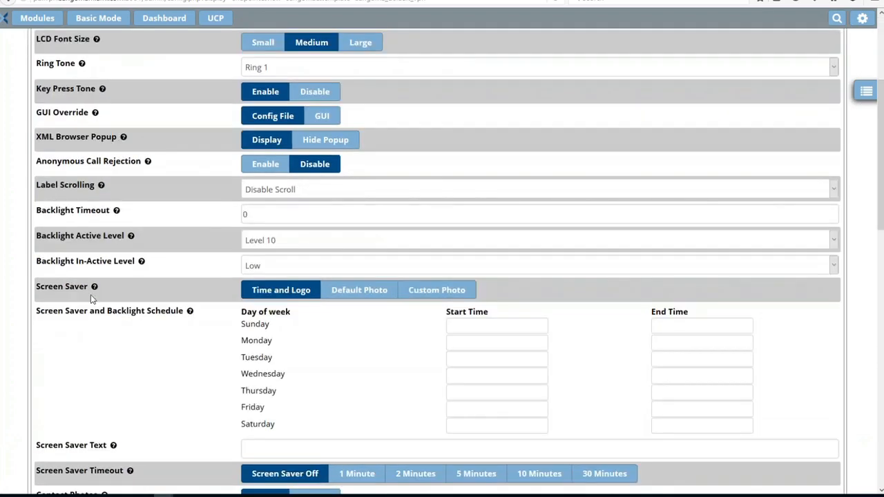
{"action": "scroll", "coordinate": [186, 346], "scroll_direction": "down", "scroll_amount": 1}
{"action": "scroll", "coordinate": [186, 346], "scroll_direction": "down", "scroll_amount": 3}
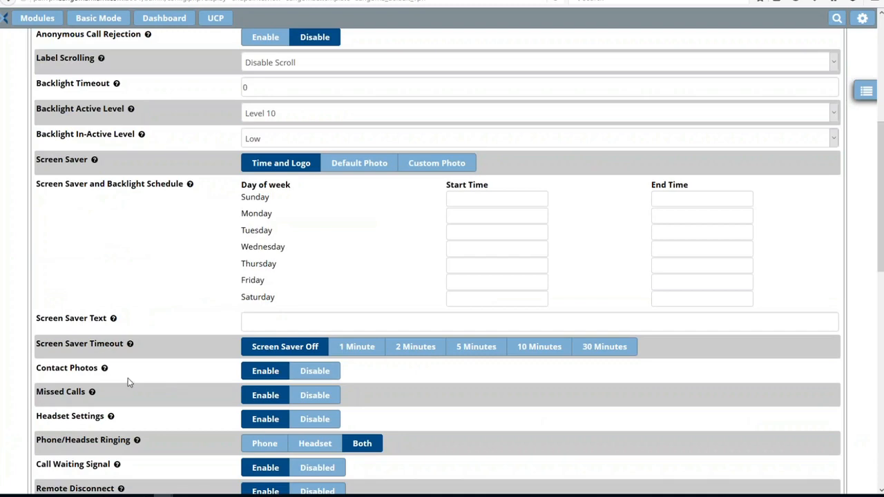
{"action": "scroll", "coordinate": [129, 378], "scroll_direction": "down", "scroll_amount": 10}
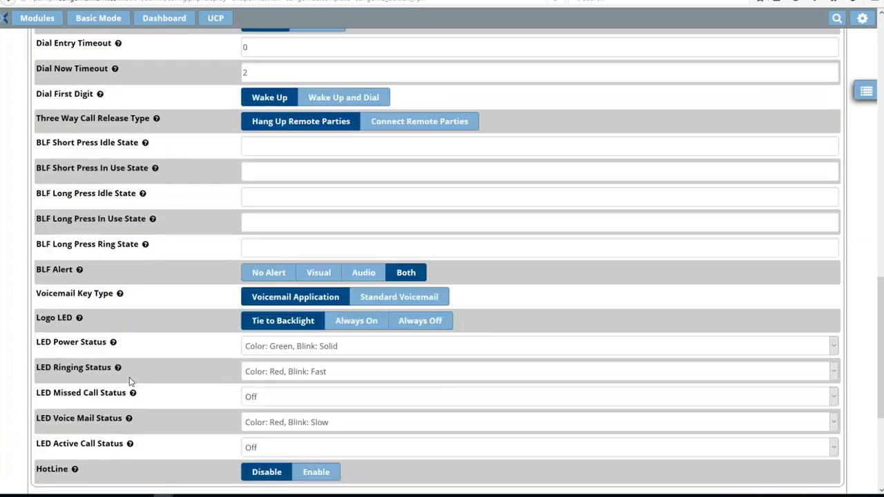
{"action": "scroll", "coordinate": [132, 380], "scroll_direction": "up", "scroll_amount": 15}
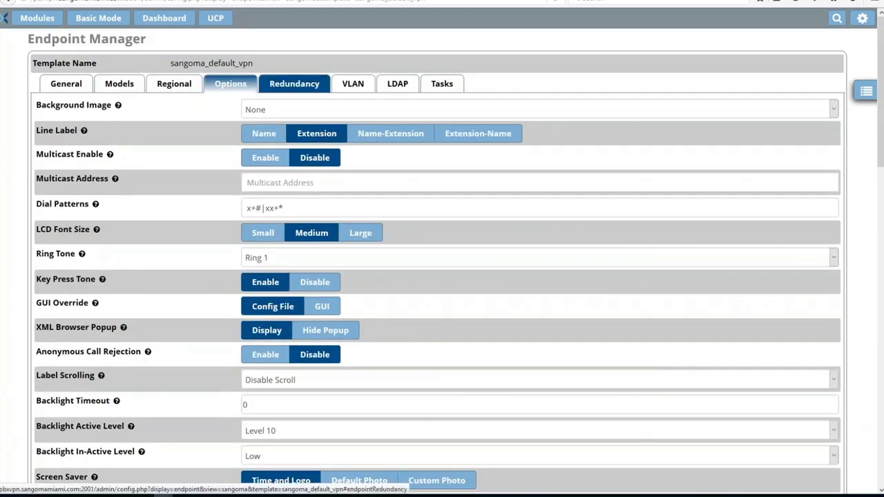
{"action": "left_click", "coordinate": [293, 90]}
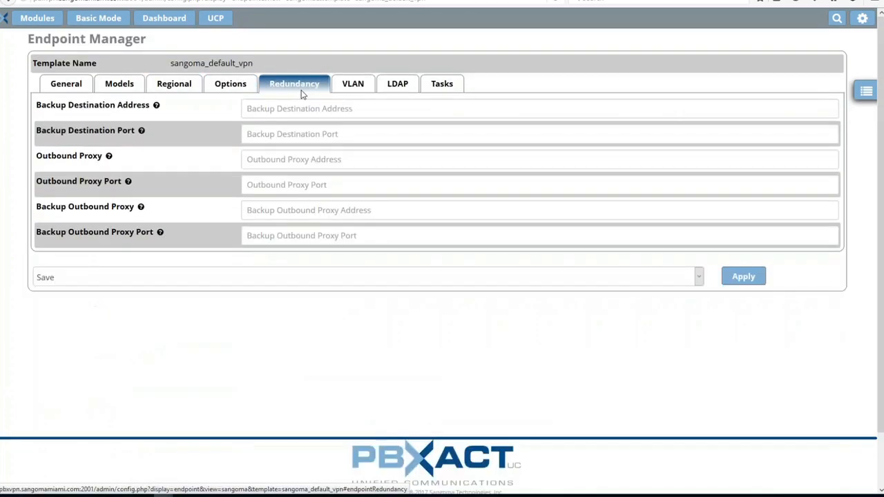
{"action": "left_click", "coordinate": [351, 86]}
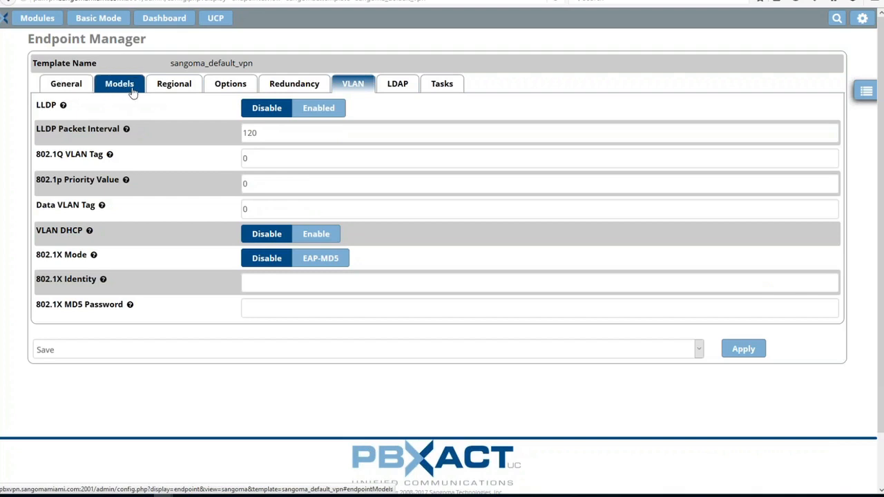
{"action": "left_click", "coordinate": [71, 89]}
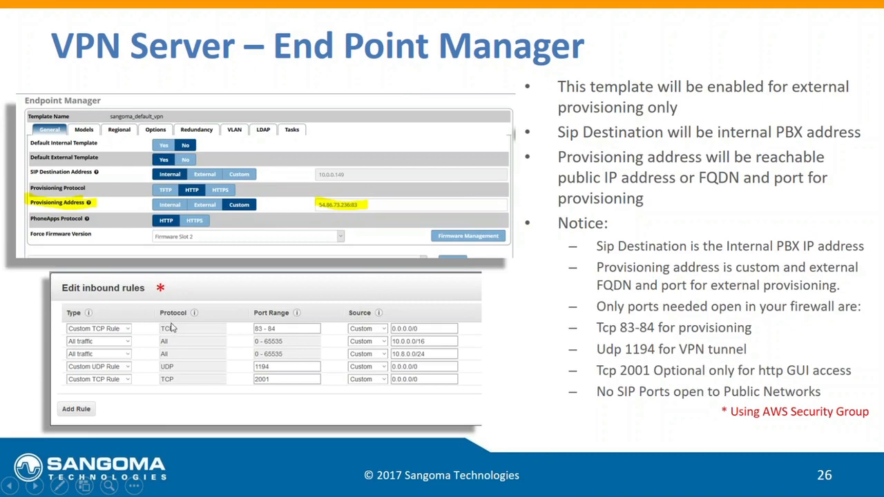
{"action": "left_click", "coordinate": [278, 337]}
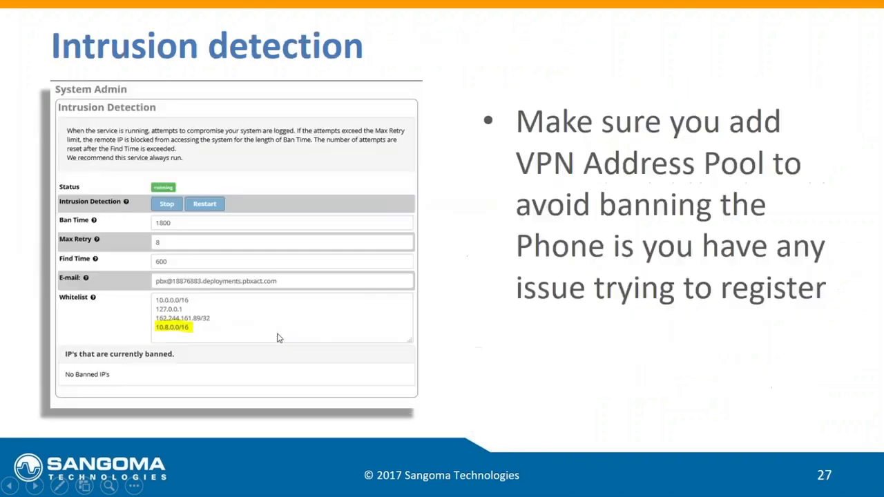
{"action": "left_click", "coordinate": [10, 486]}
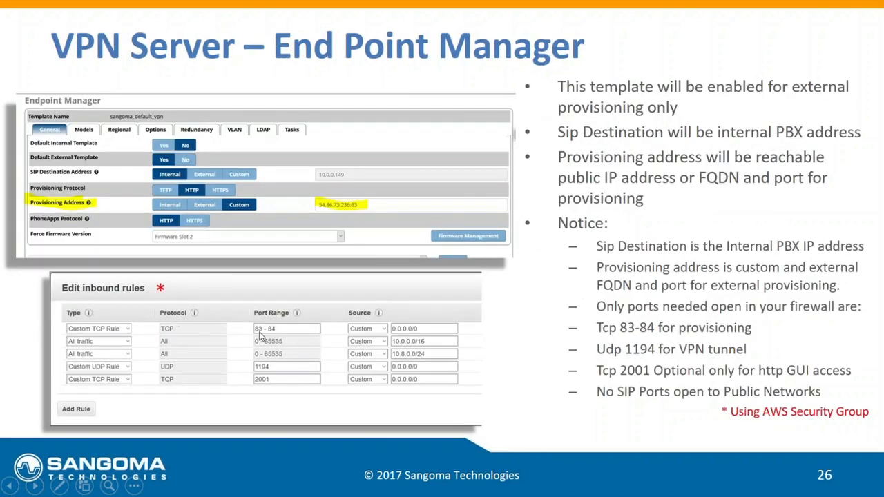
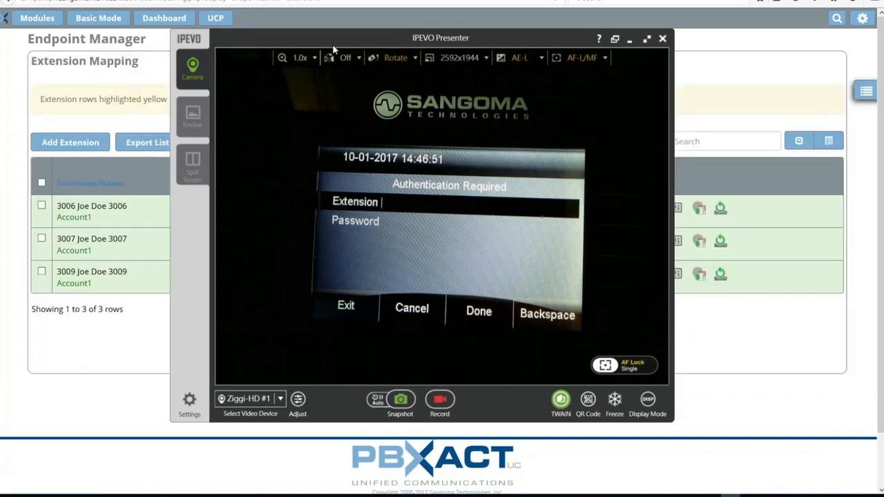
Open extension 3006's edit dialog and review its VPN Client assignment, then close the dialog
{"action": "left_click_drag", "start_coordinate": [336, 42], "coordinate": [335, 496]}
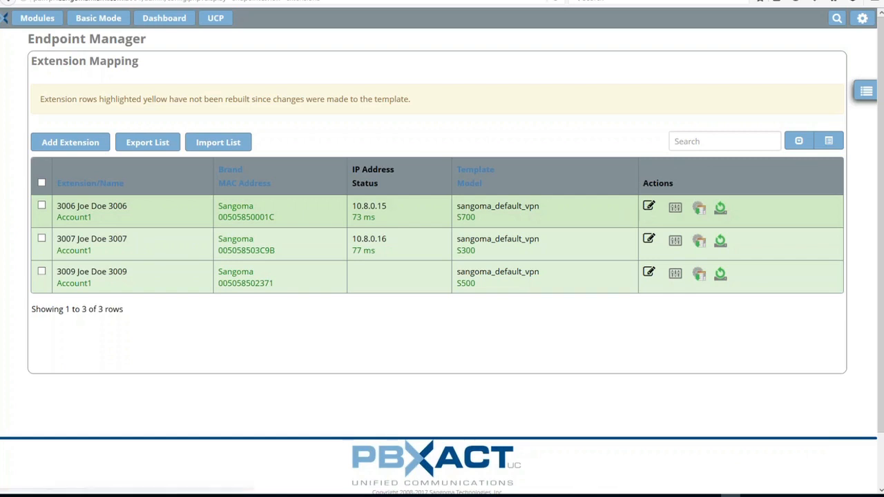
{"action": "left_click", "coordinate": [649, 207]}
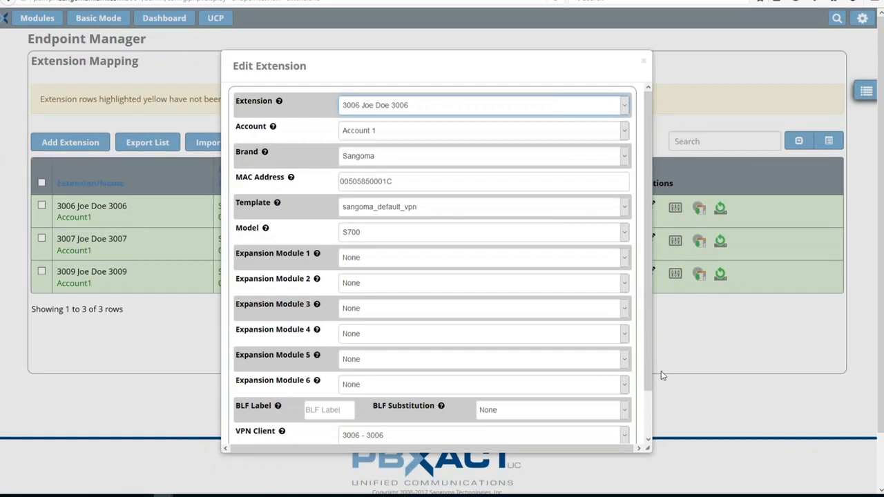
{"action": "left_click_drag", "start_coordinate": [654, 387], "coordinate": [649, 430]}
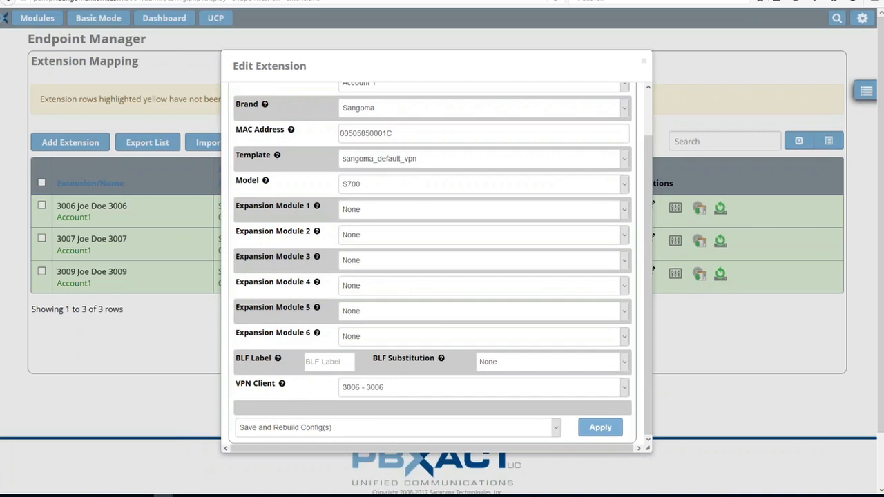
{"action": "left_click", "coordinate": [626, 388]}
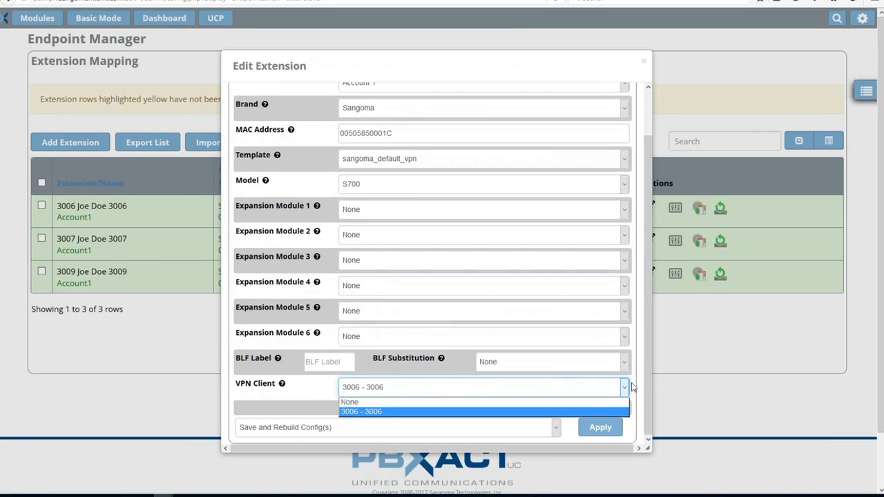
{"action": "left_click", "coordinate": [638, 377]}
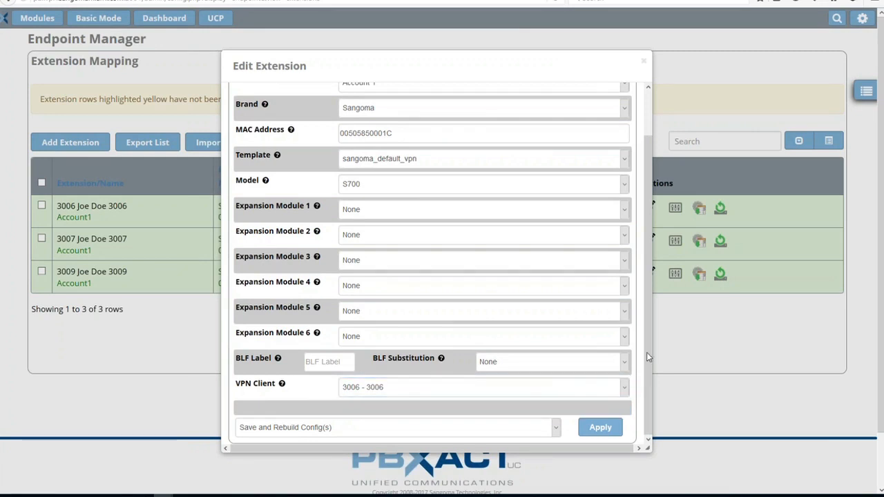
{"action": "left_click", "coordinate": [642, 62]}
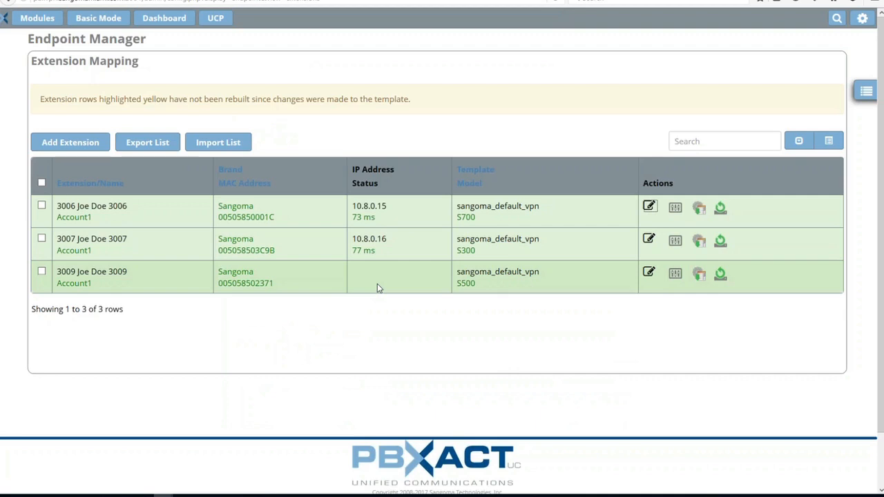
Open extension 3009's edit dialog and check its VPN Client setting, then close the dialog
{"action": "left_click", "coordinate": [649, 274]}
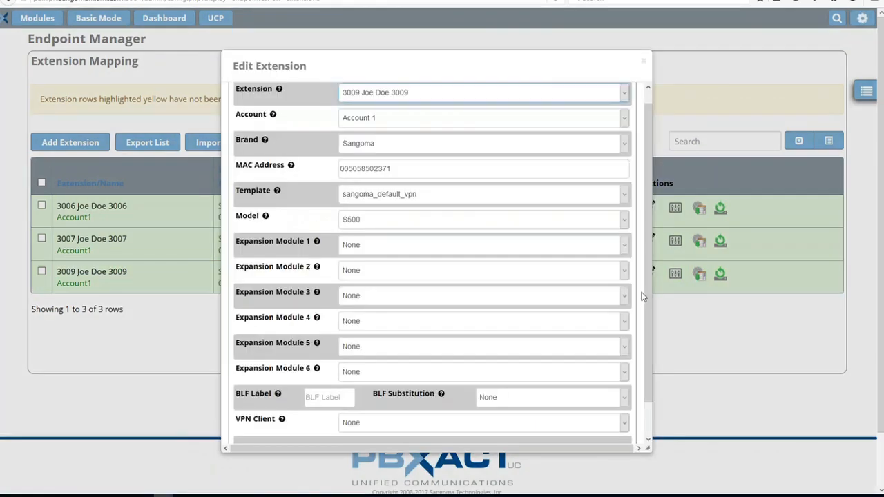
{"action": "scroll", "coordinate": [643, 297], "scroll_direction": "down", "scroll_amount": 2}
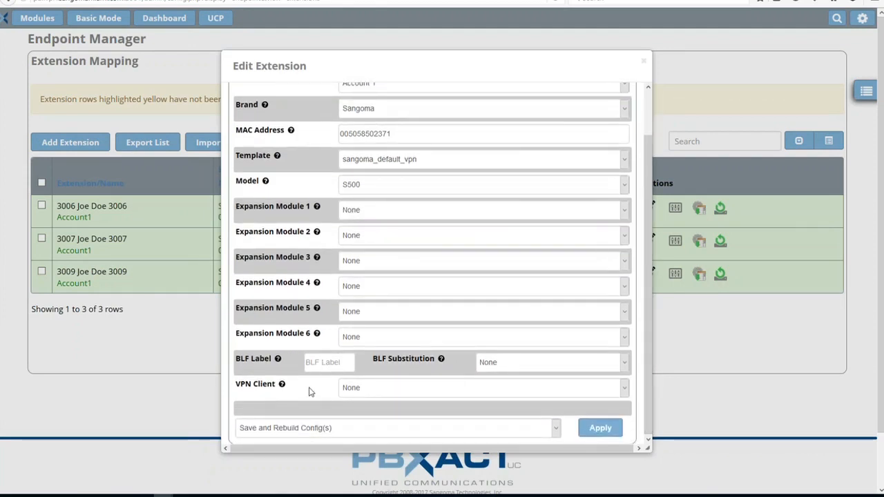
{"action": "left_click", "coordinate": [625, 390]}
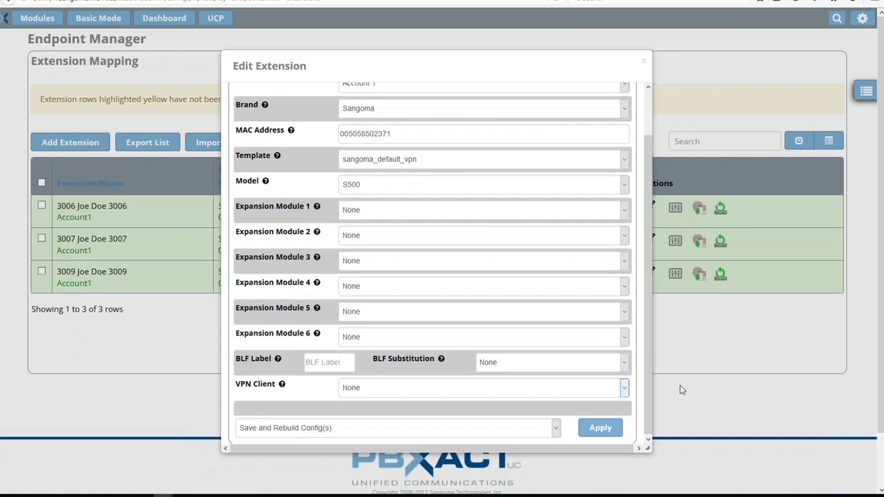
{"action": "left_click", "coordinate": [646, 63]}
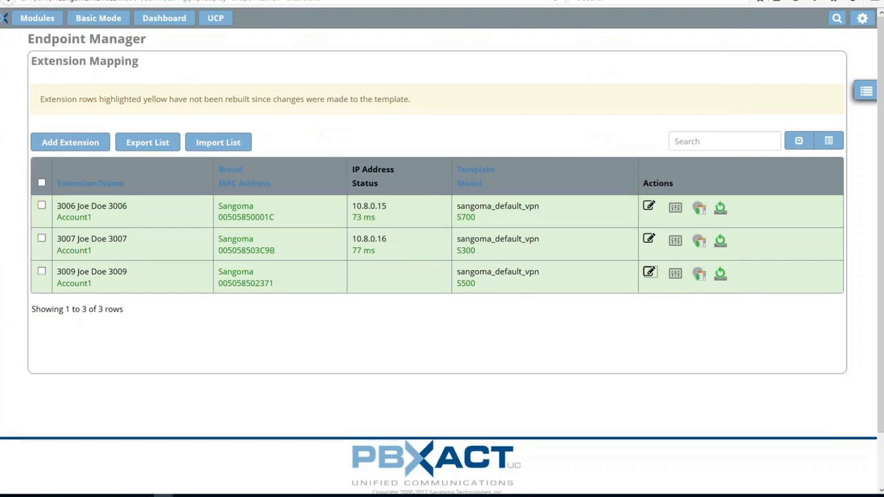
Reload the Extension Mapping list from the Endpoint Manager navigation menu
{"action": "left_click_drag", "start_coordinate": [165, 496], "coordinate": [207, 496]}
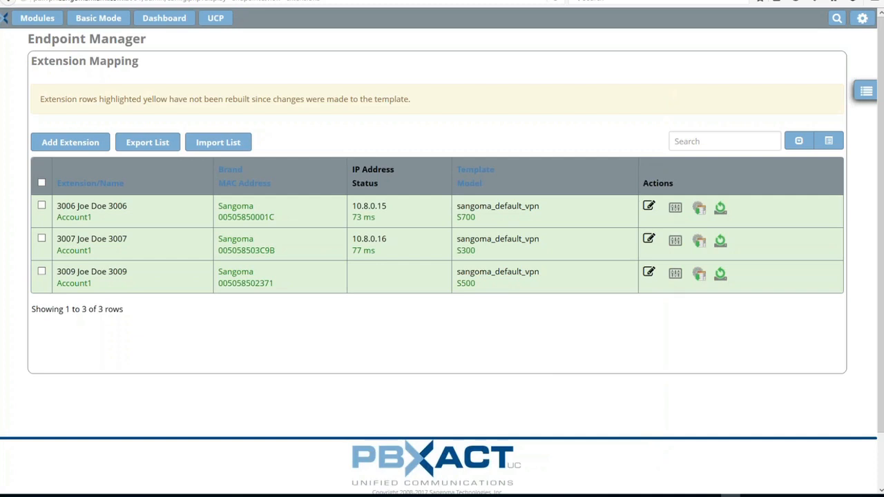
{"action": "left_click_drag", "start_coordinate": [187, 495], "coordinate": [283, 29]}
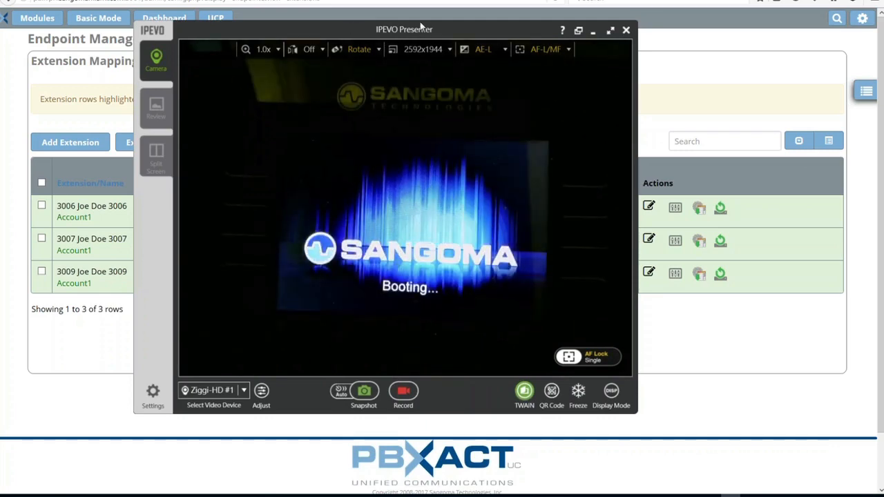
{"action": "left_click_drag", "start_coordinate": [420, 25], "coordinate": [315, 167]}
{"action": "left_click", "coordinate": [861, 91]}
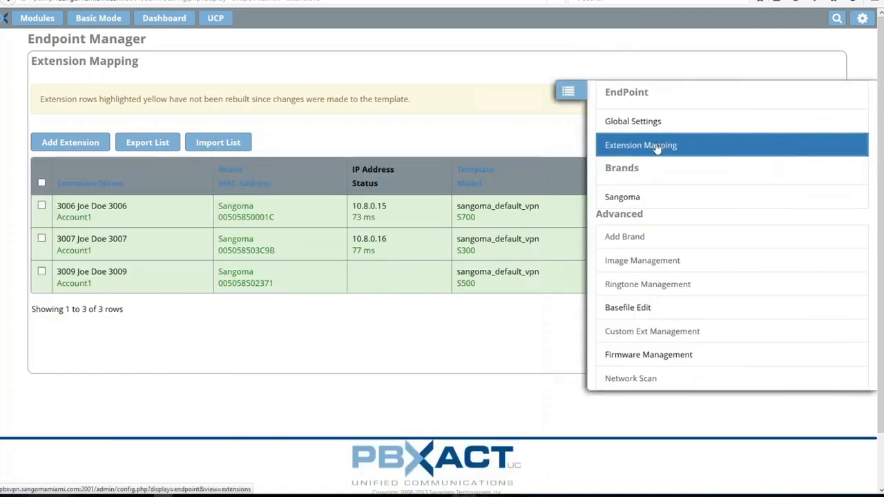
{"action": "left_click", "coordinate": [656, 147]}
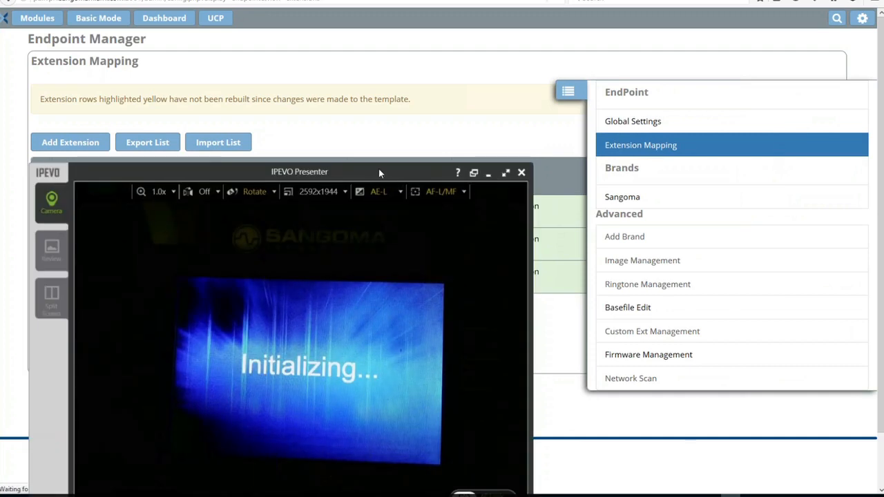
{"action": "left_click_drag", "start_coordinate": [378, 172], "coordinate": [536, 49]}
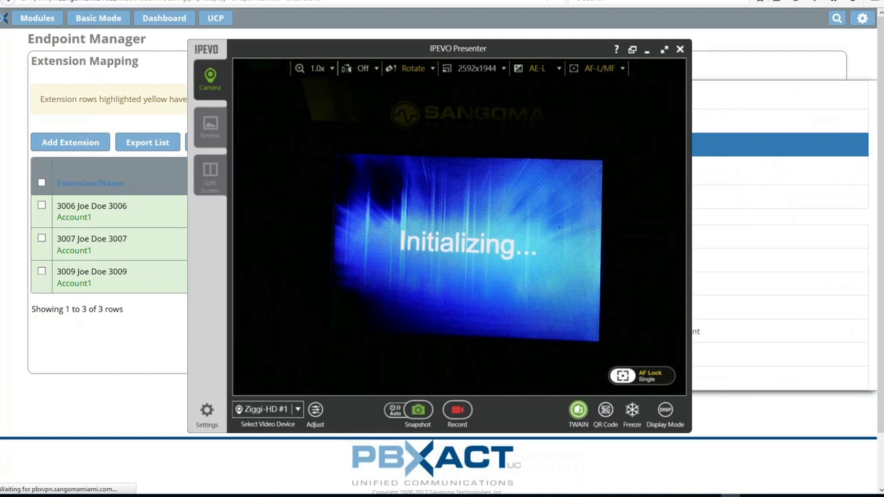
{"action": "left_click_drag", "start_coordinate": [413, 54], "coordinate": [295, 66]}
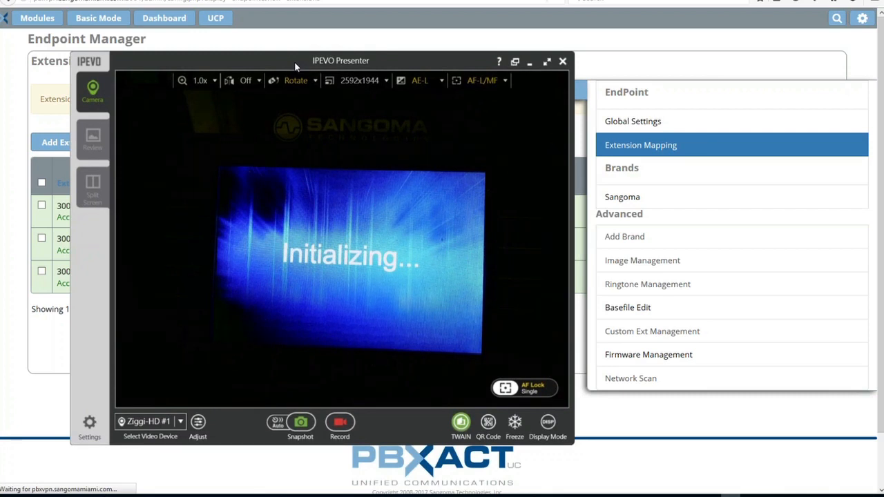
{"action": "left_click_drag", "start_coordinate": [295, 62], "coordinate": [256, 93]}
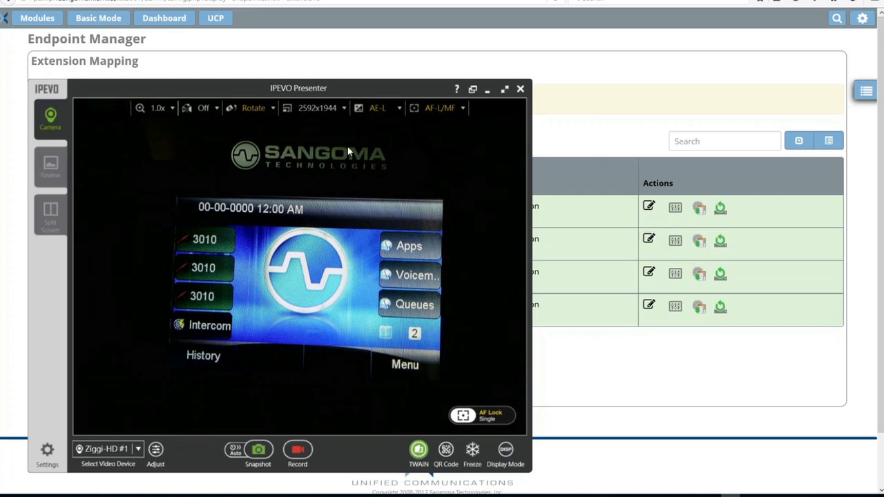
{"action": "left_click_drag", "start_coordinate": [345, 89], "coordinate": [318, 84]}
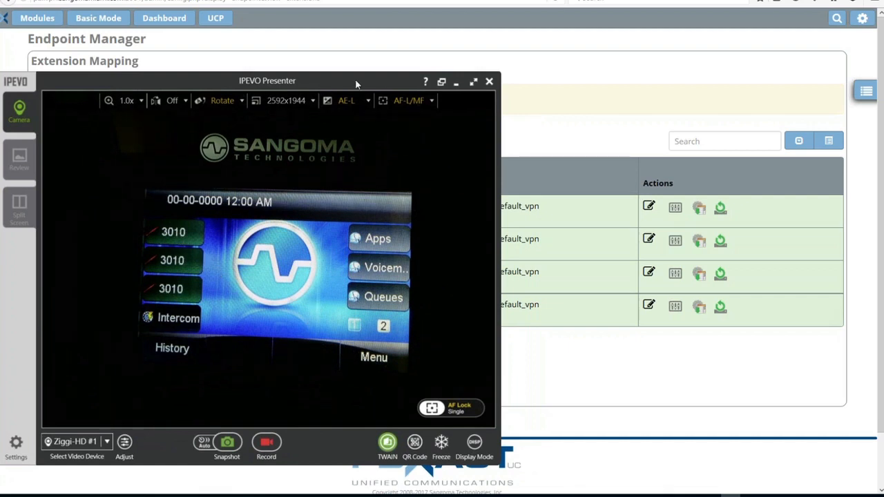
{"action": "left_click_drag", "start_coordinate": [356, 80], "coordinate": [385, 455]}
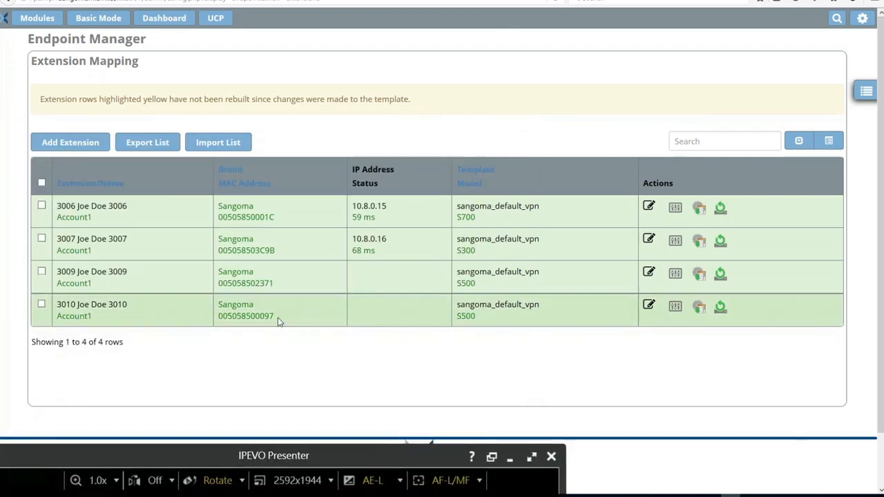
Assign VPN client 3010 - 3010 to extension 3010 and apply with Save and Rebuild Config(s)
{"action": "left_click_drag", "start_coordinate": [278, 317], "coordinate": [216, 322]}
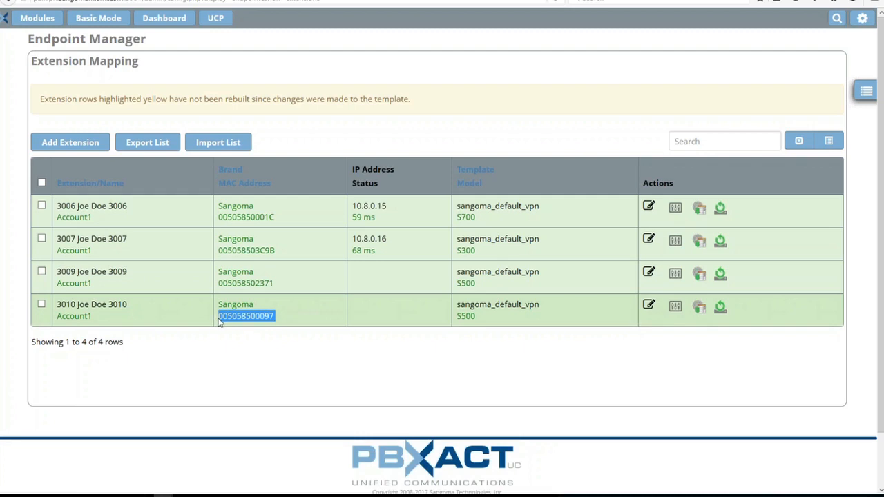
{"action": "left_click_drag", "start_coordinate": [377, 317], "coordinate": [379, 361]}
{"action": "left_click", "coordinate": [399, 353]}
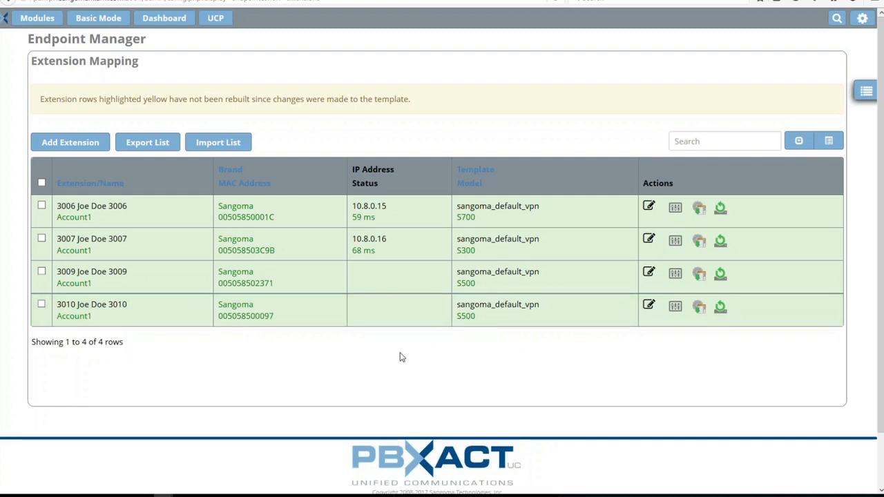
{"action": "left_click", "coordinate": [649, 305]}
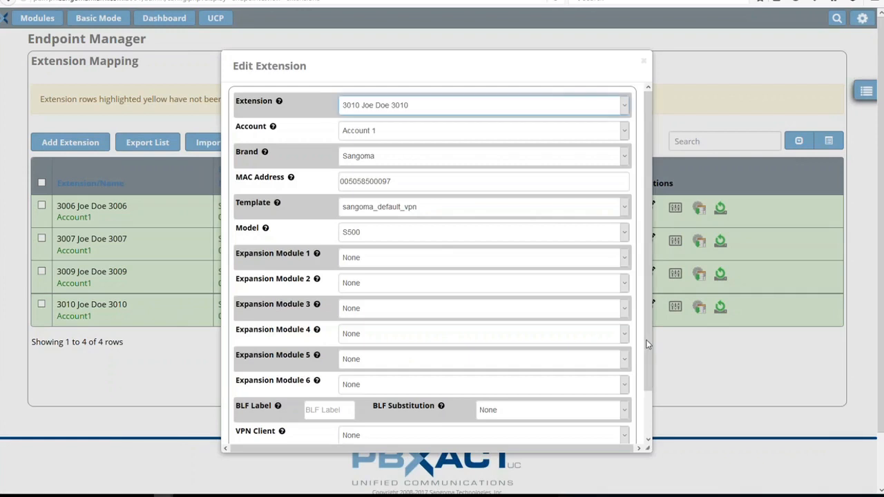
{"action": "left_click_drag", "start_coordinate": [646, 379], "coordinate": [647, 445]}
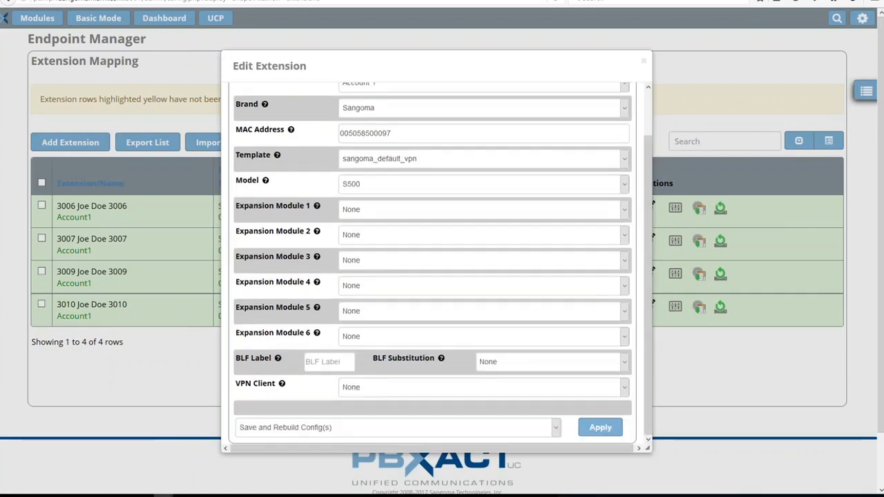
{"action": "left_click", "coordinate": [622, 389]}
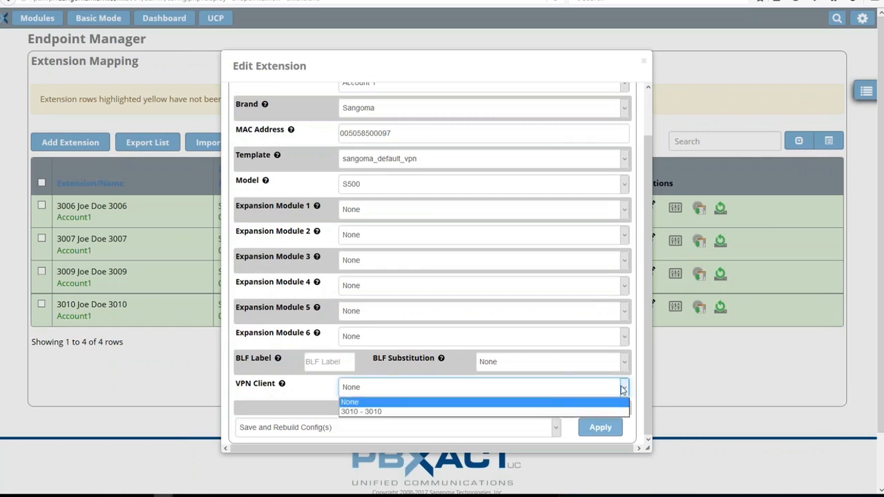
{"action": "left_click", "coordinate": [547, 411]}
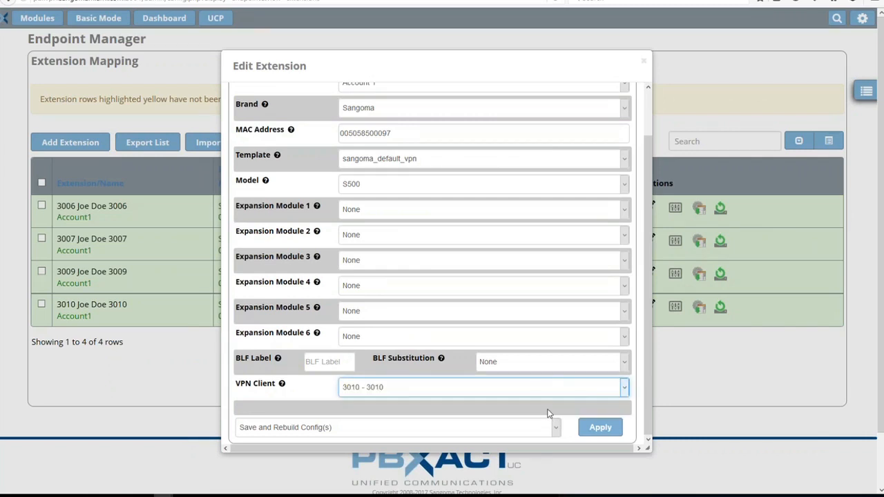
{"action": "left_click", "coordinate": [600, 428]}
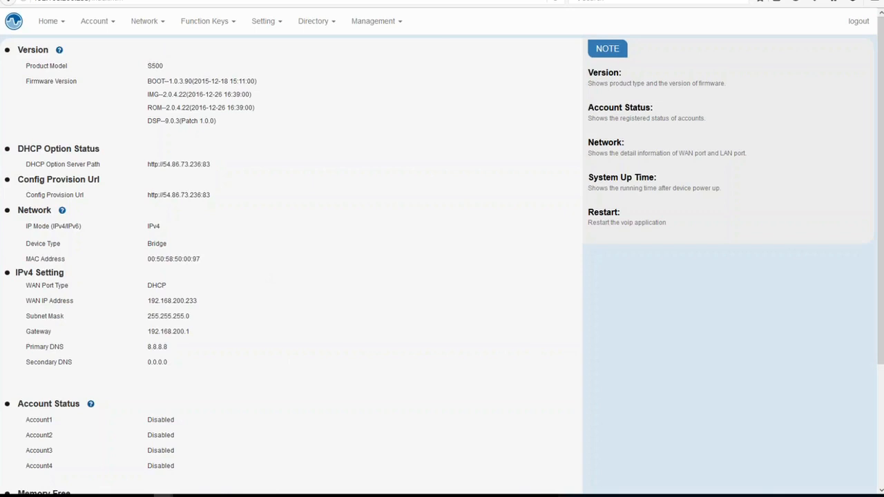
Review the S500 phone's status page, including its DHCP option server path and config provision URL
{"action": "scroll", "coordinate": [273, 265], "scroll_direction": "down", "scroll_amount": 1}
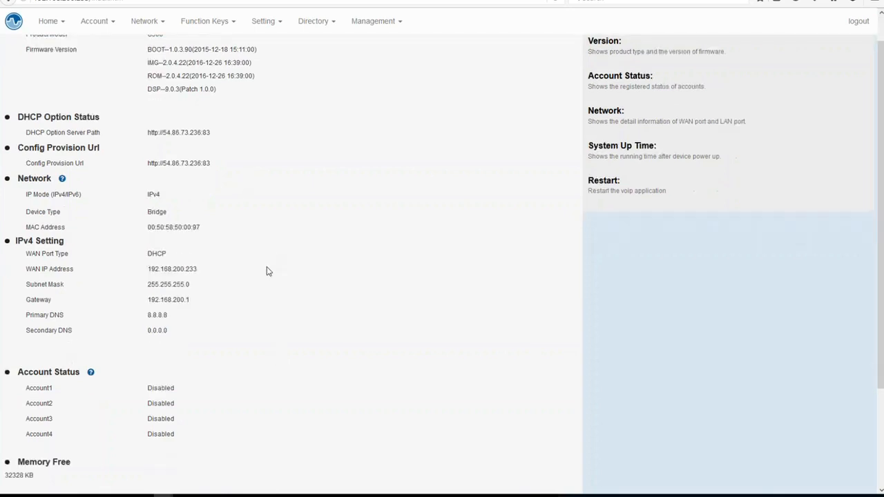
{"action": "scroll", "coordinate": [268, 271], "scroll_direction": "down", "scroll_amount": 3}
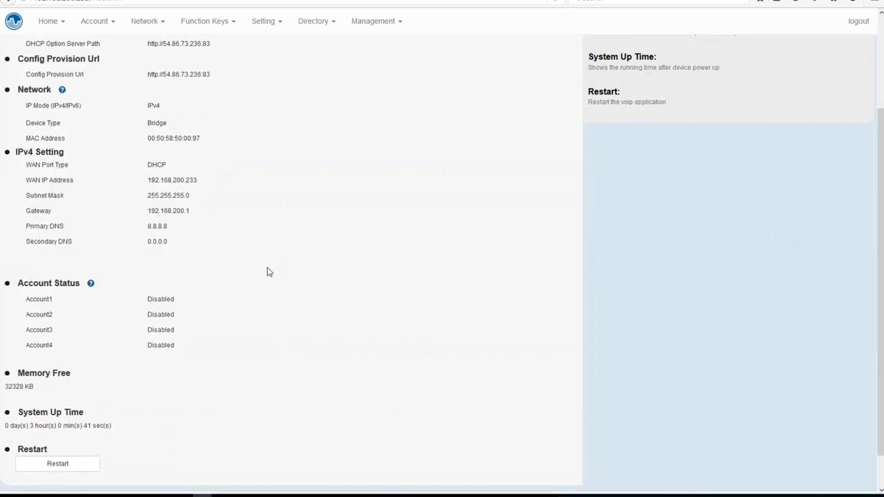
{"action": "scroll", "coordinate": [269, 272], "scroll_direction": "up", "scroll_amount": 4}
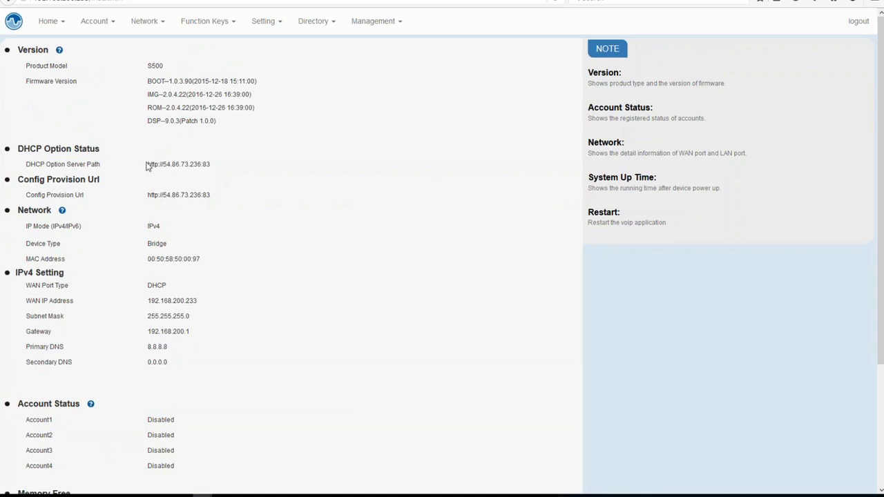
{"action": "left_click_drag", "start_coordinate": [146, 164], "coordinate": [210, 164]}
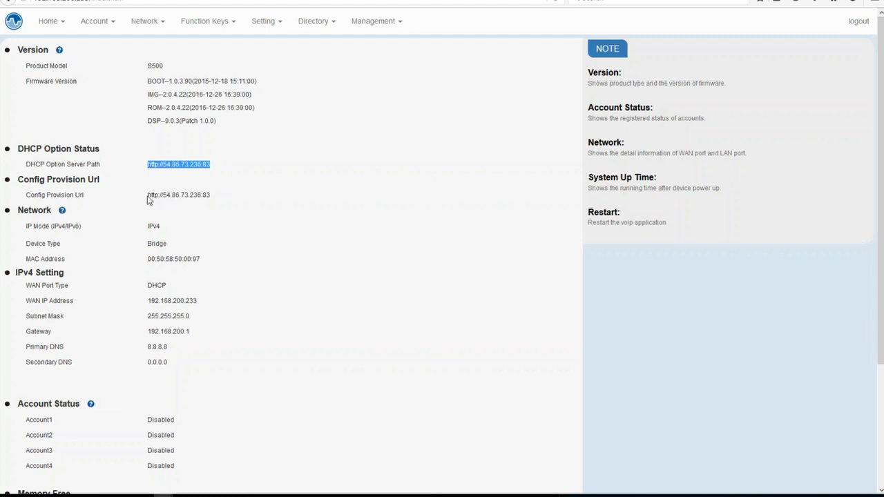
{"action": "left_click_drag", "start_coordinate": [147, 197], "coordinate": [218, 202]}
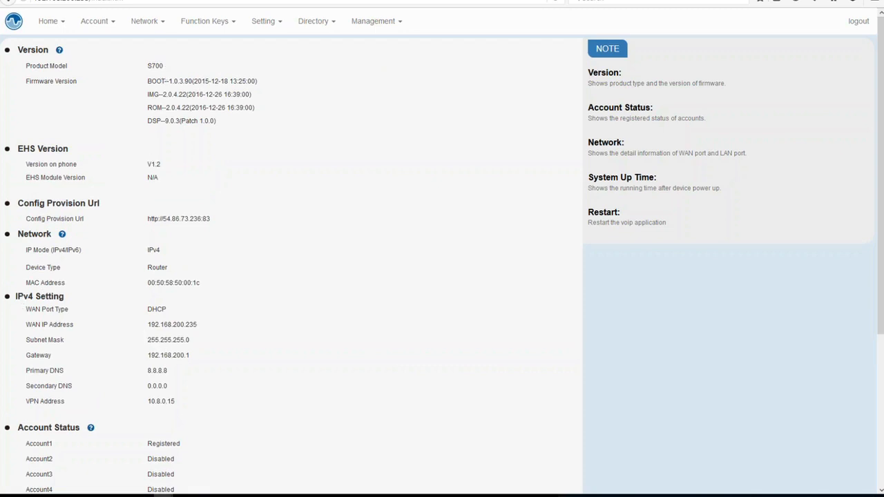
Review the S700 phone's IPv4 settings and VPN address, then open its PC Port network settings page
{"action": "left_click_drag", "start_coordinate": [15, 295], "coordinate": [185, 412]}
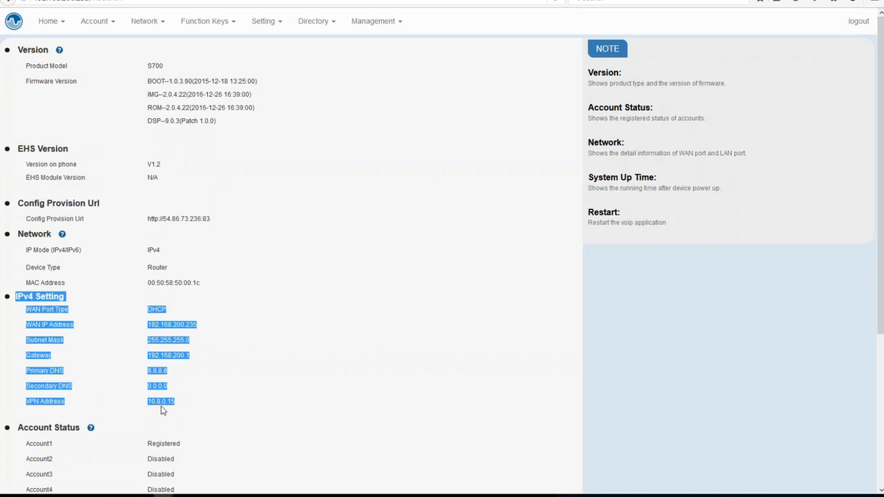
{"action": "left_click", "coordinate": [245, 400]}
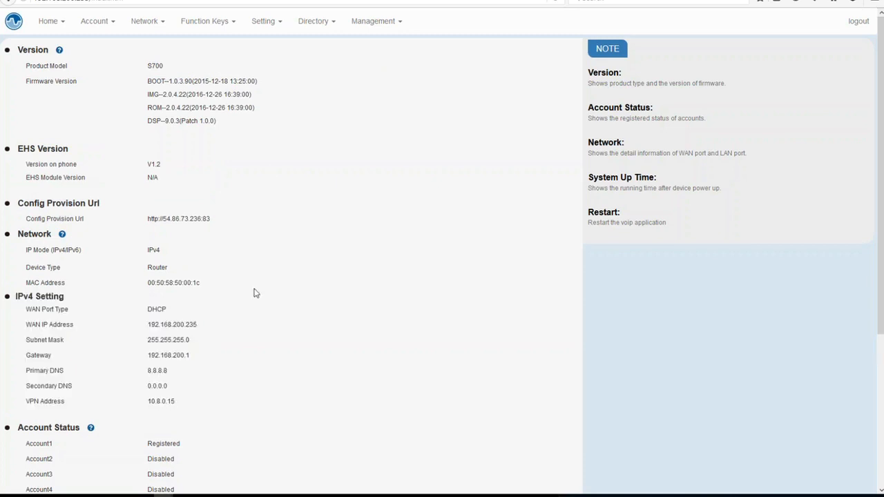
{"action": "left_click", "coordinate": [142, 23]}
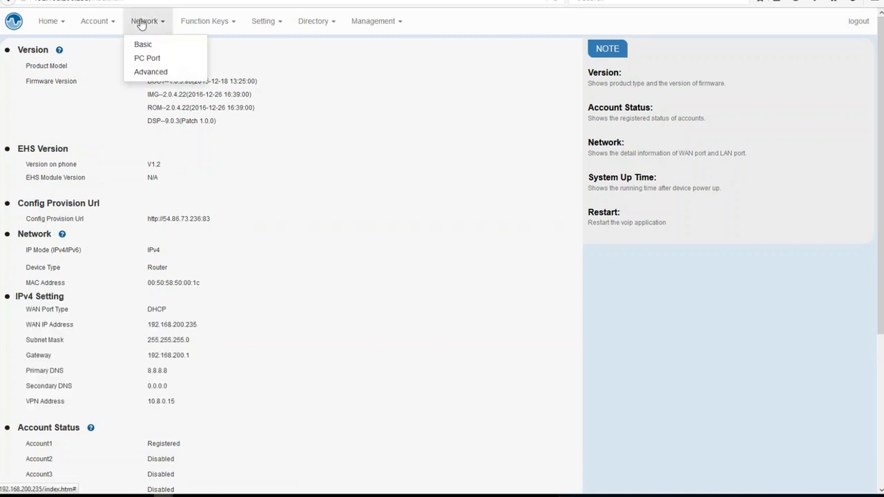
{"action": "left_click", "coordinate": [147, 58]}
{"action": "left_click", "coordinate": [419, 266]}
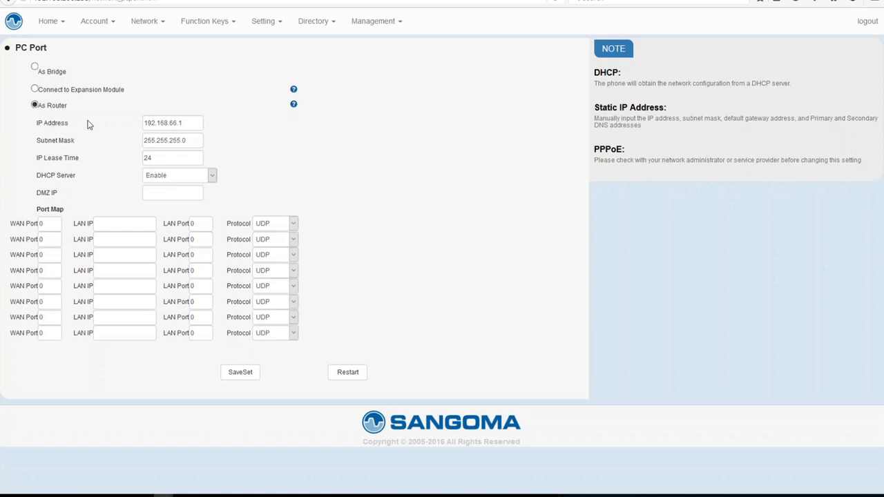
Check the phone's own display through the document camera window, then put the camera window away
{"action": "left_click", "coordinate": [212, 175]}
{"action": "left_click", "coordinate": [212, 175]}
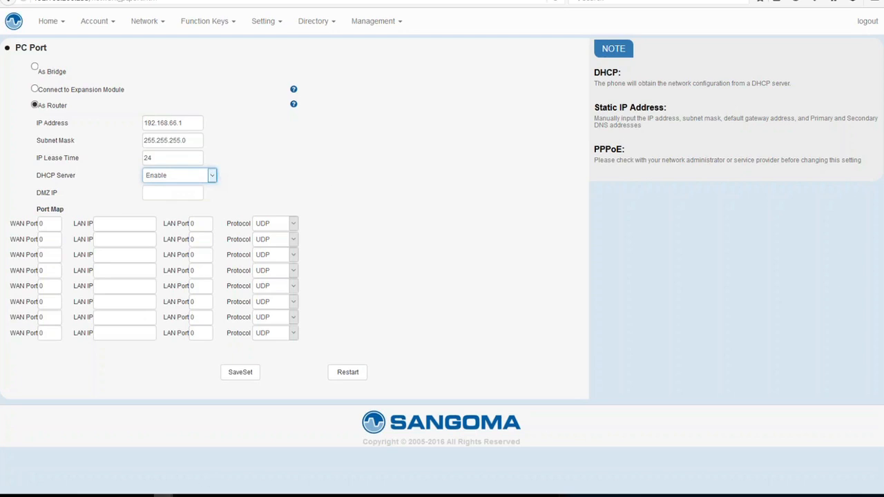
{"action": "left_click", "coordinate": [729, 495]}
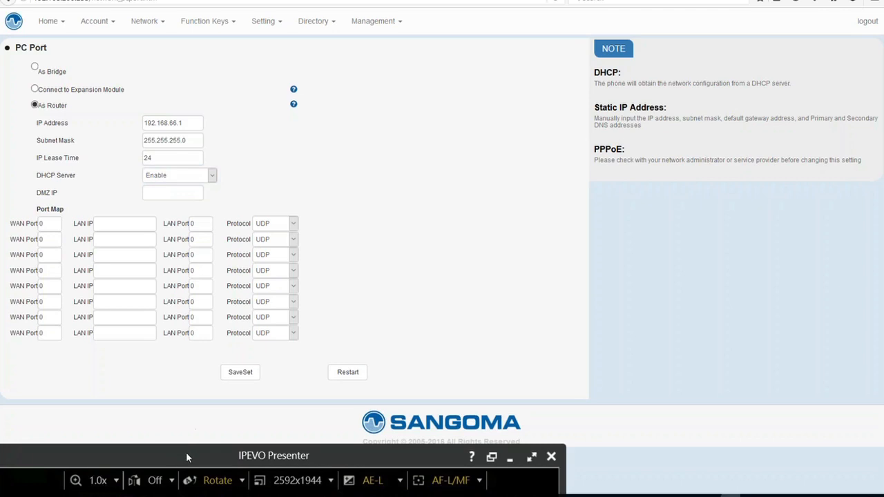
{"action": "left_click_drag", "start_coordinate": [186, 452], "coordinate": [266, 202]}
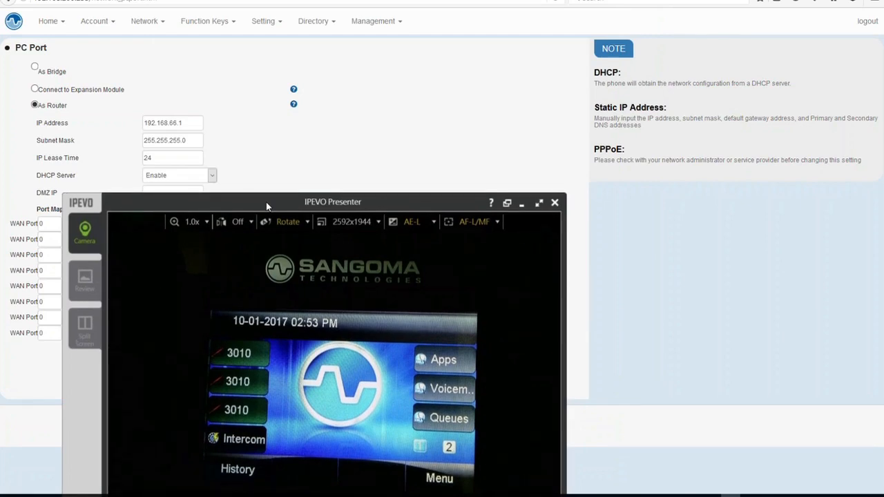
{"action": "left_click_drag", "start_coordinate": [266, 202], "coordinate": [228, 493]}
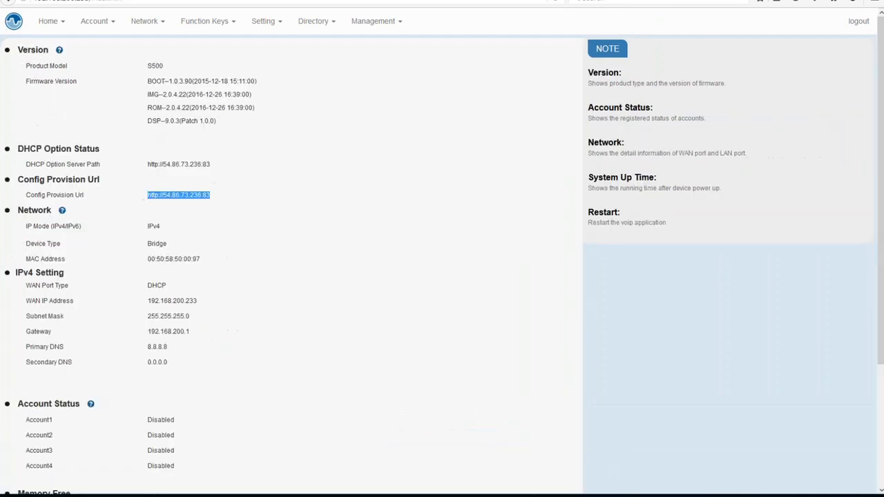
Reboot the S500 phone from its Management menu, authenticate, and watch it restart in the camera view
{"action": "left_click", "coordinate": [365, 23]}
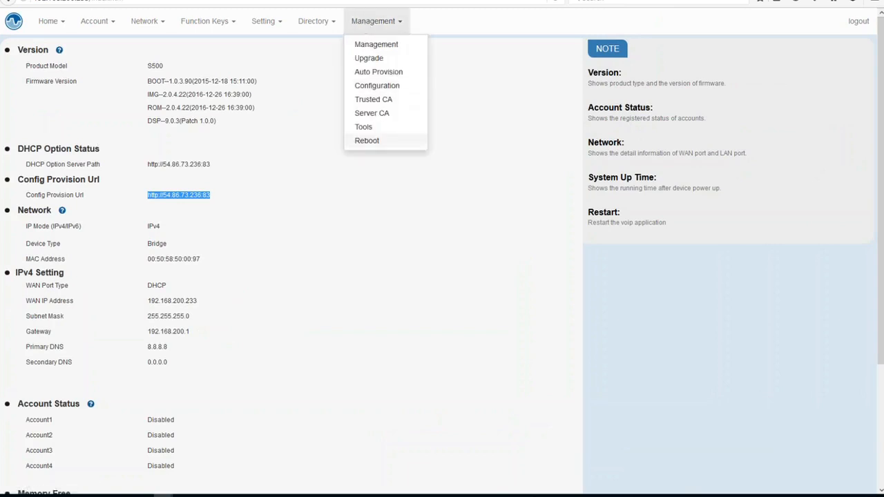
{"action": "left_click", "coordinate": [368, 141]}
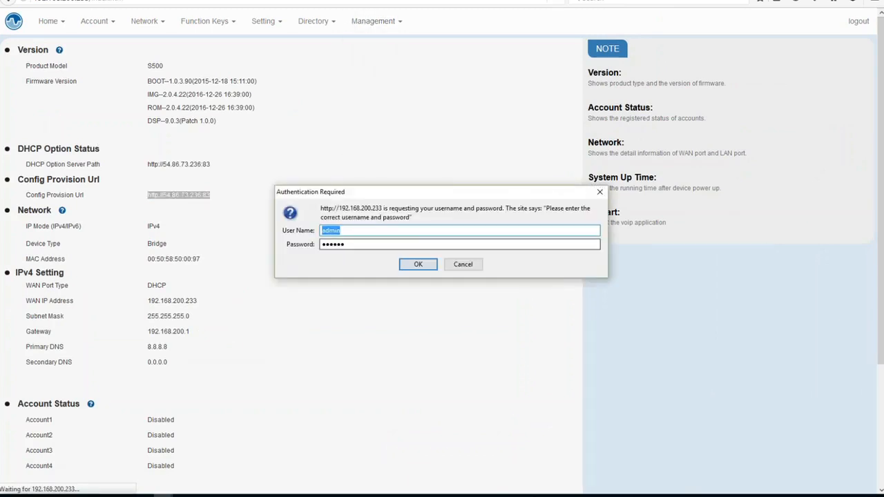
{"action": "left_click", "coordinate": [419, 265]}
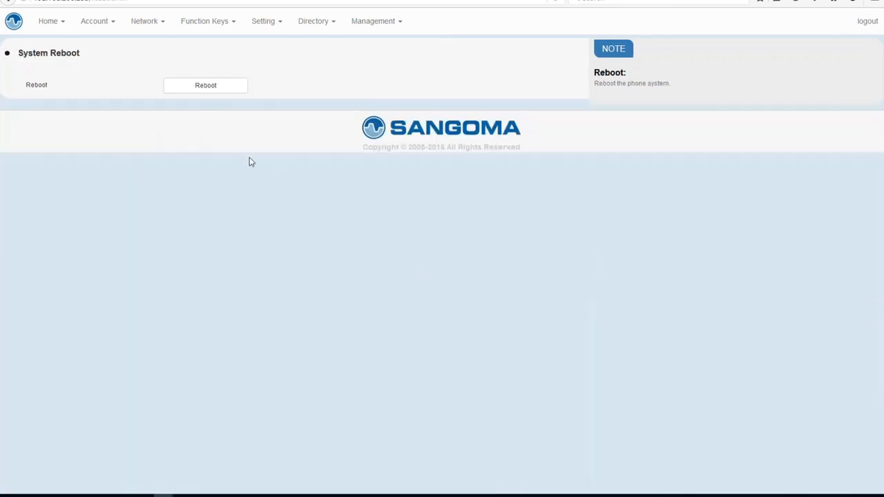
{"action": "left_click", "coordinate": [219, 88]}
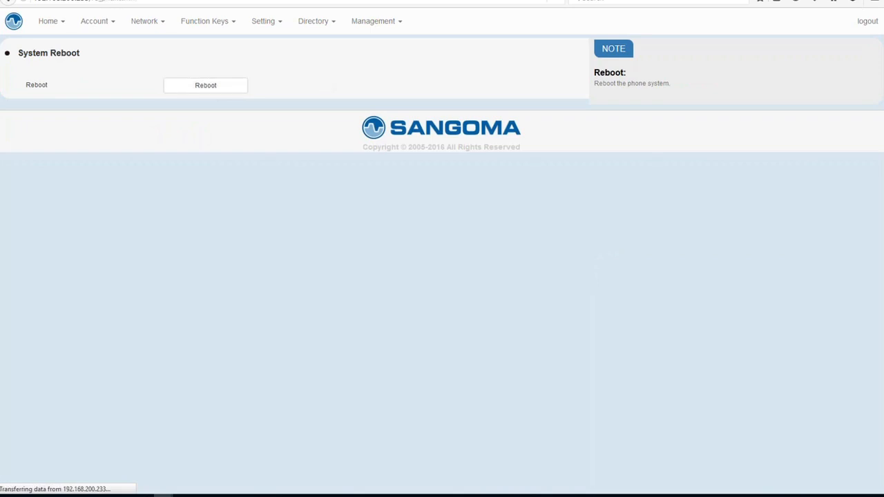
{"action": "left_click_drag", "start_coordinate": [237, 494], "coordinate": [270, 85]}
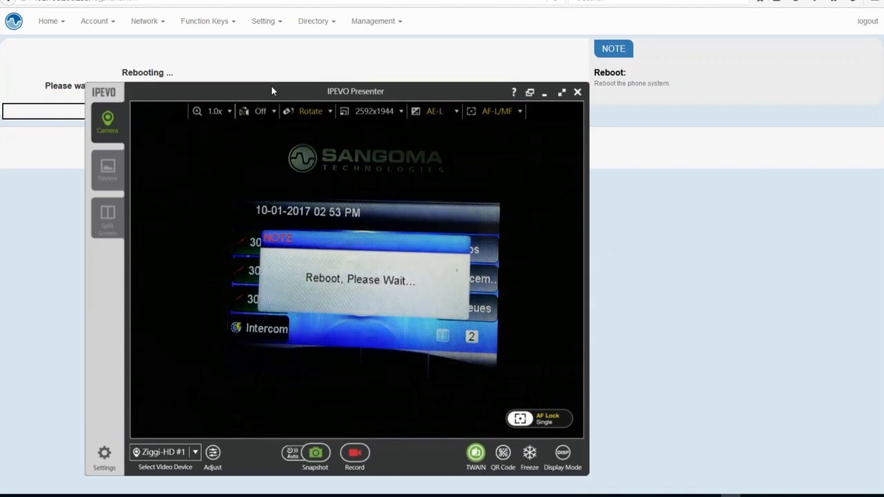
{"action": "left_click_drag", "start_coordinate": [271, 86], "coordinate": [262, 496]}
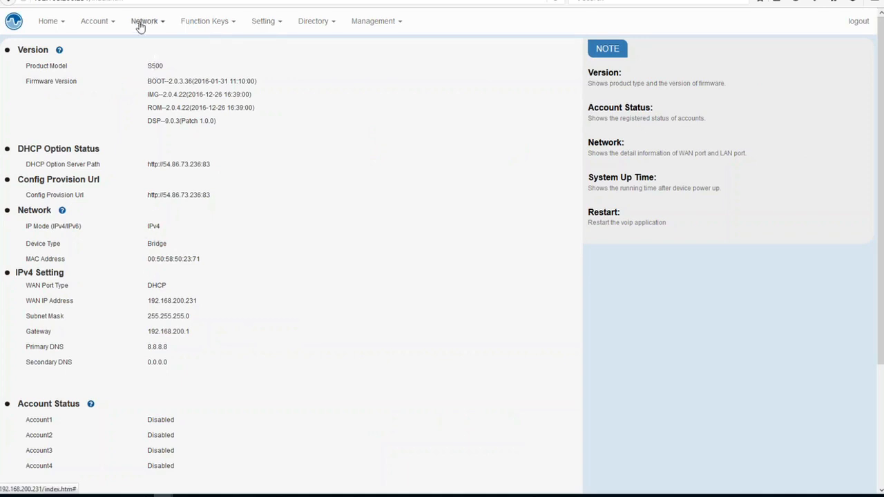
Open the other S500 phone's PC Port and Basic network settings pages and review their settings
{"action": "left_click", "coordinate": [141, 22]}
{"action": "left_click", "coordinate": [139, 61]}
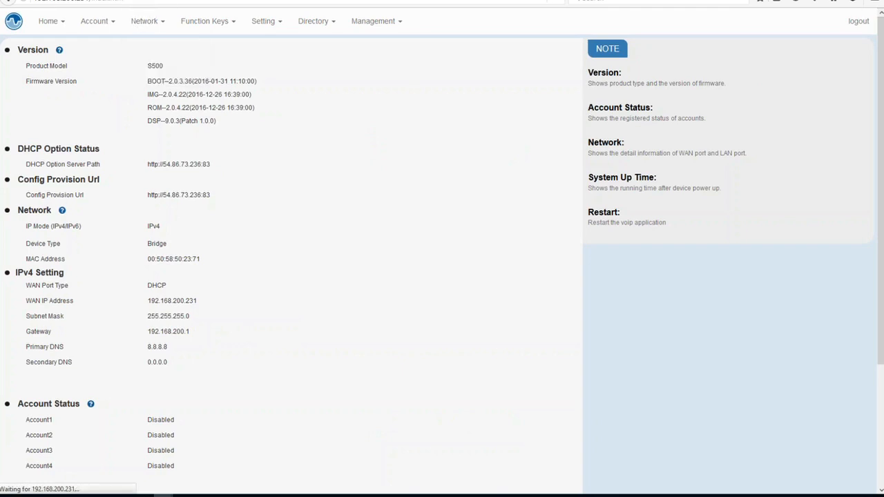
{"action": "left_click", "coordinate": [421, 267]}
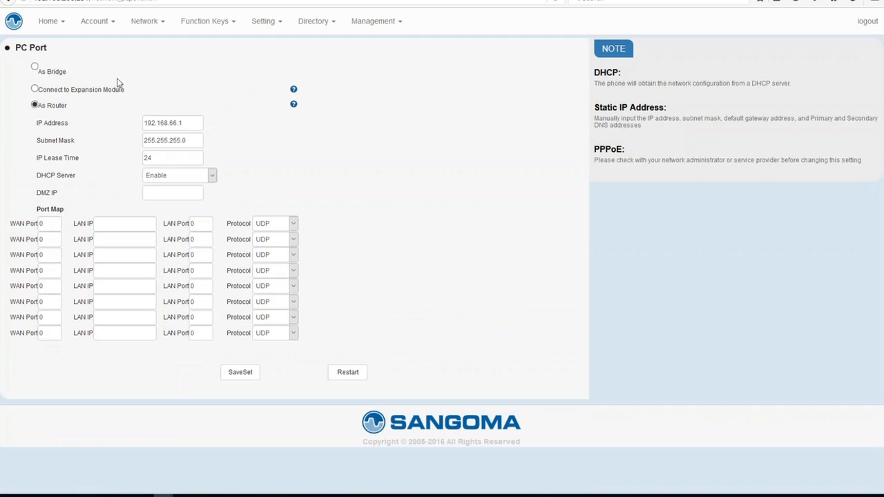
{"action": "left_click", "coordinate": [150, 26]}
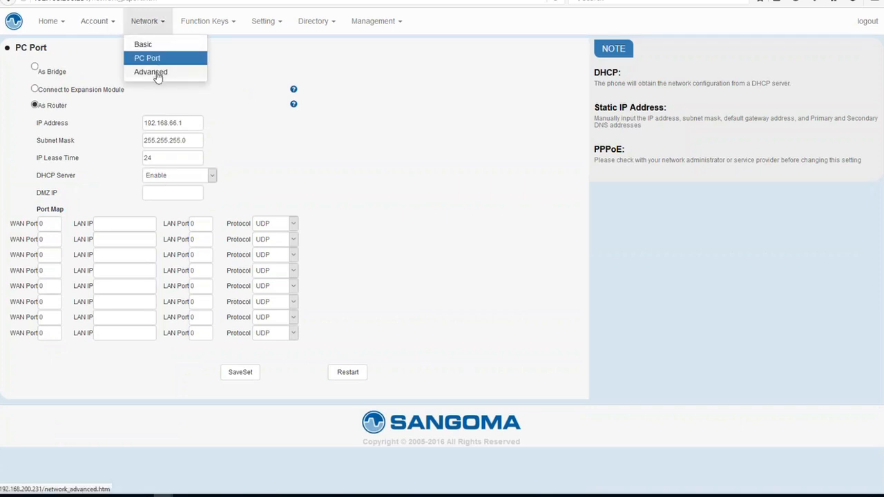
{"action": "left_click", "coordinate": [145, 45]}
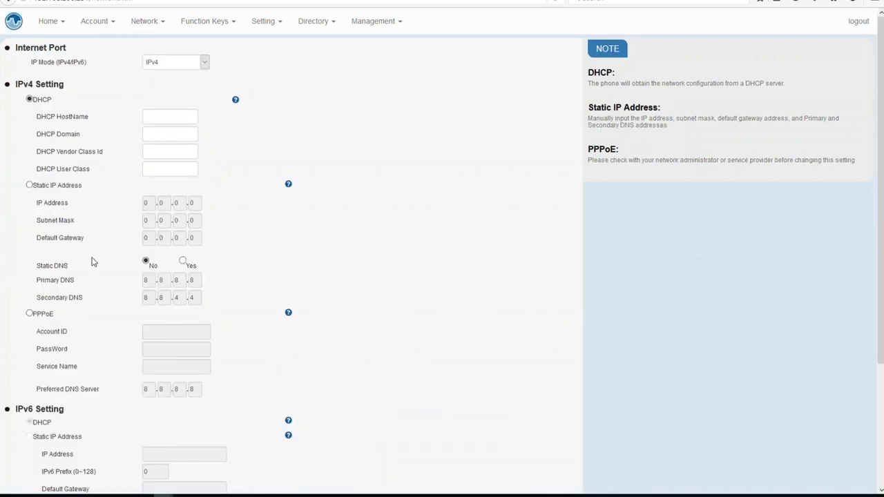
{"action": "scroll", "coordinate": [91, 270], "scroll_direction": "down", "scroll_amount": 3}
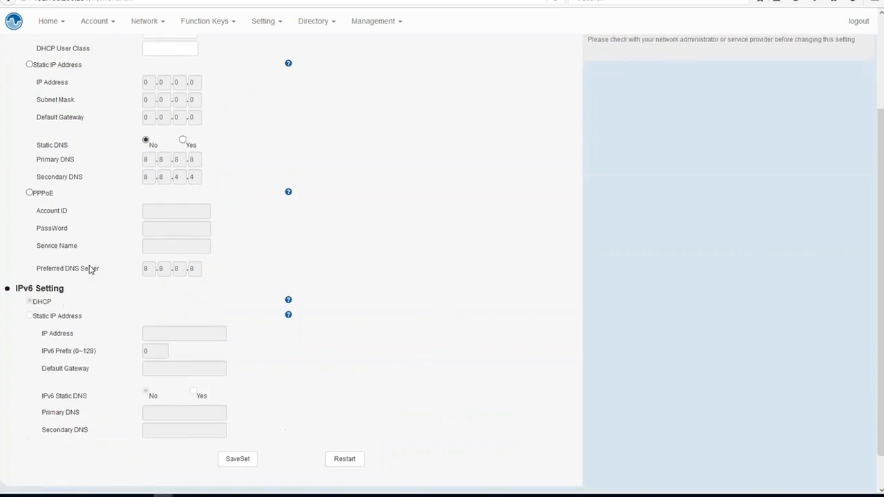
{"action": "scroll", "coordinate": [91, 270], "scroll_direction": "up", "scroll_amount": 3}
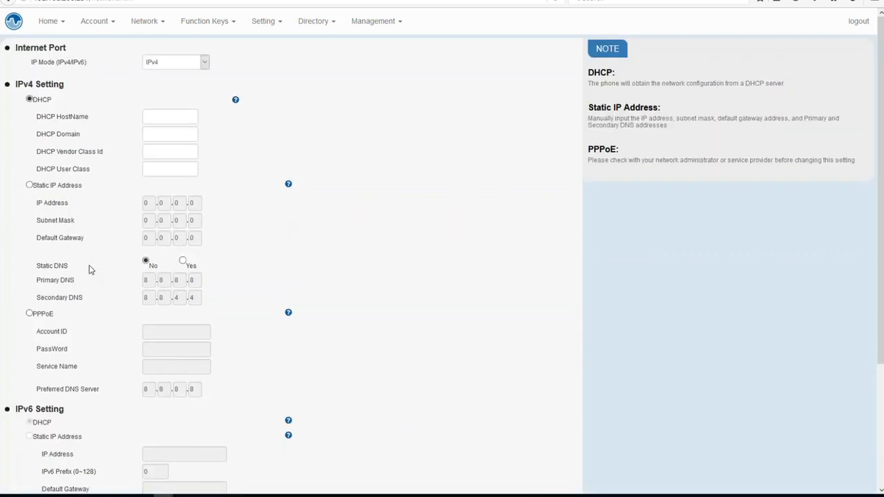
Review the VPN Active setting on the phones' Advanced network settings pages
{"action": "left_click", "coordinate": [137, 21]}
{"action": "left_click", "coordinate": [146, 73]}
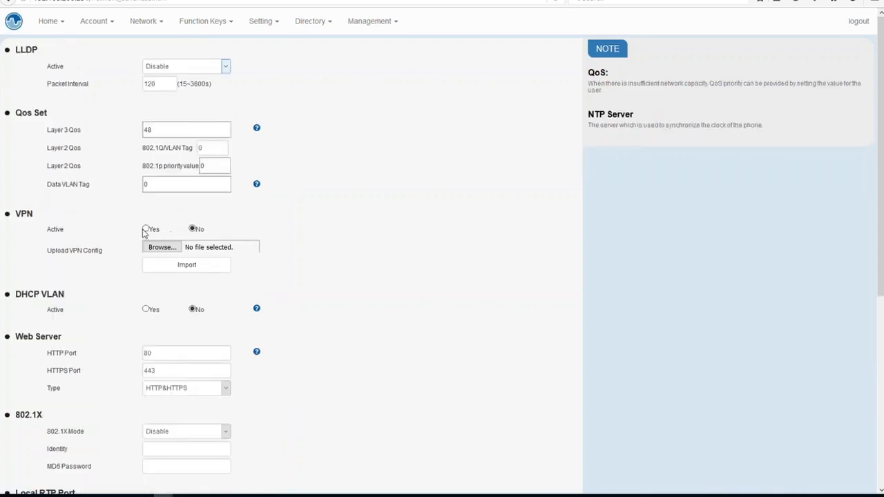
{"action": "left_click_drag", "start_coordinate": [139, 230], "coordinate": [213, 229]}
{"action": "left_click", "coordinate": [487, 98]}
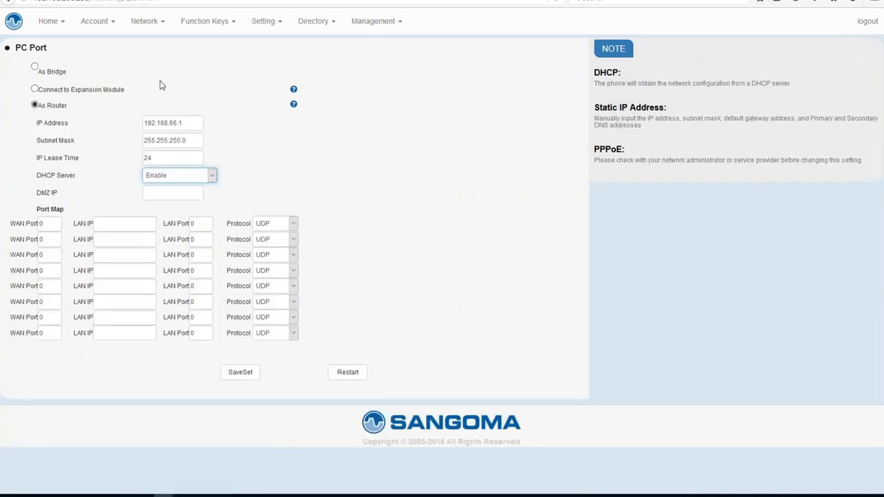
{"action": "left_click", "coordinate": [148, 24]}
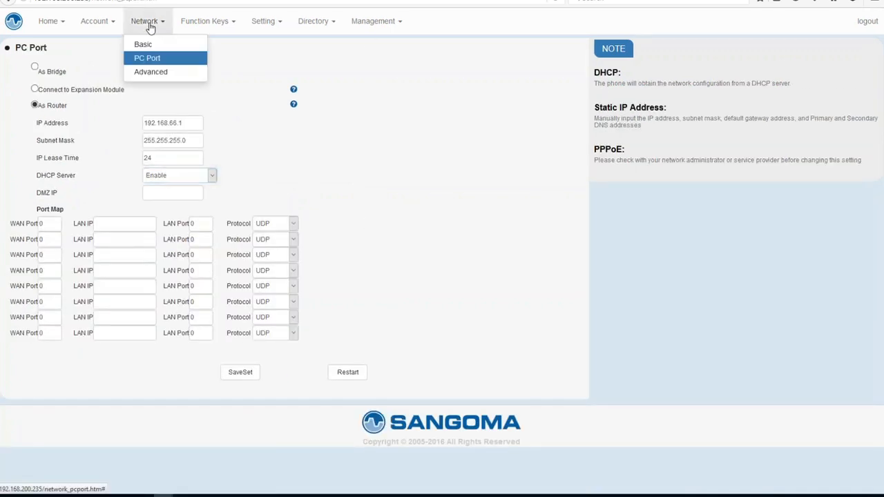
{"action": "left_click", "coordinate": [157, 74]}
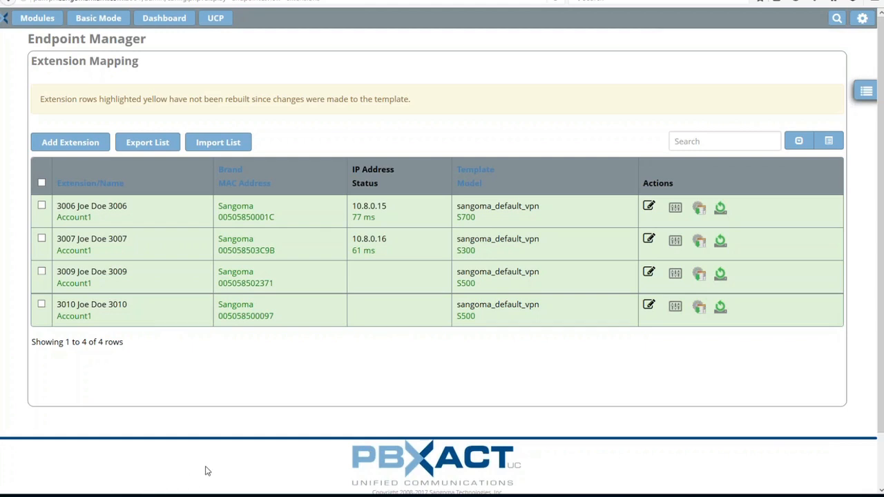
Switch to the slide presentation and advance to the DHCP Option 66 use scenario slide
{"action": "key", "text": "alt+Tab"}
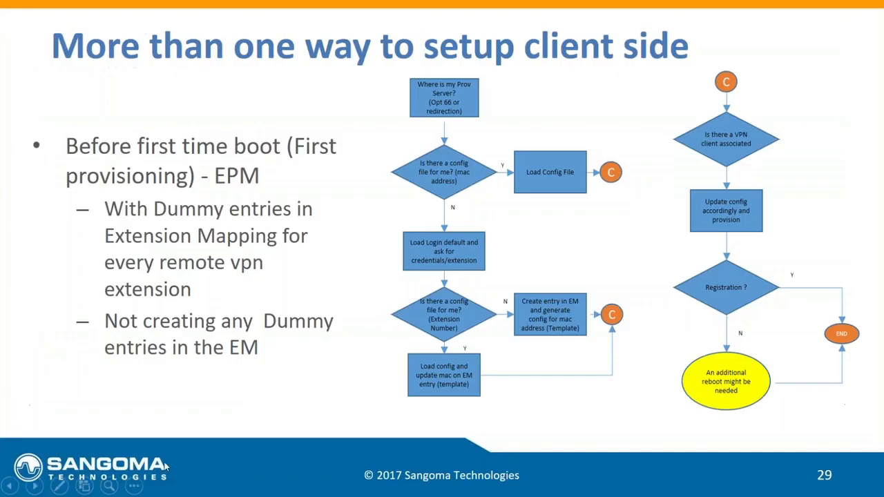
{"action": "left_click", "coordinate": [39, 486]}
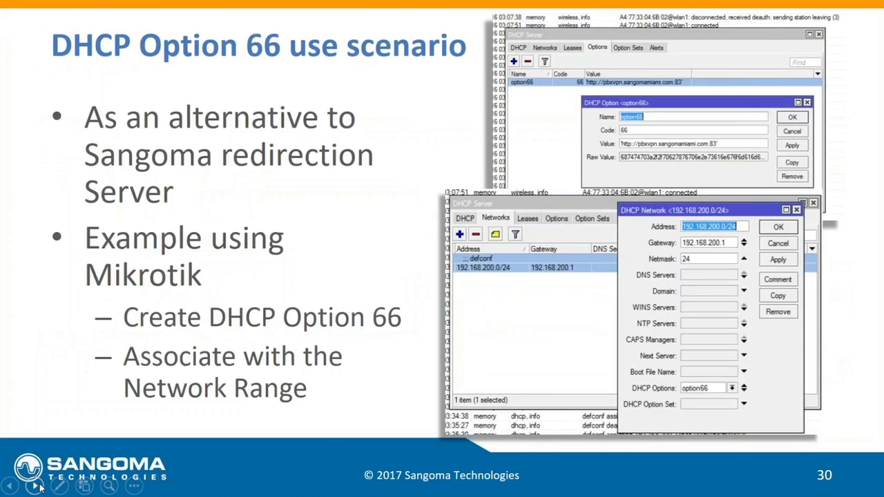
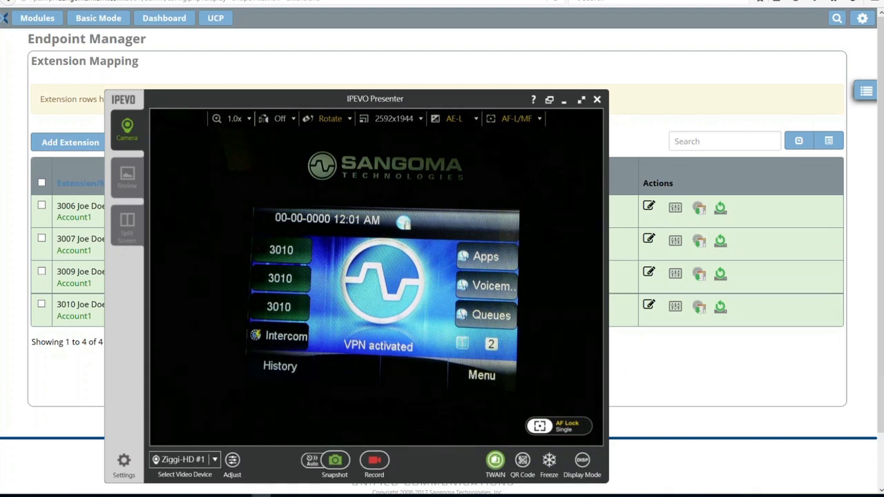
Switch to TeamViewer, open a remote session to a partner computer, then end it
{"action": "left_click_drag", "start_coordinate": [0, 1], "coordinate": [332, 0]}
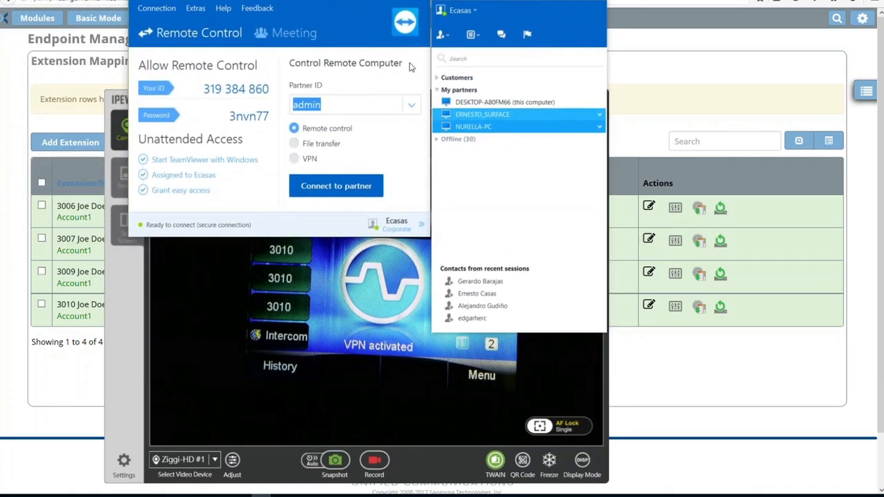
{"action": "left_click", "coordinate": [493, 114]}
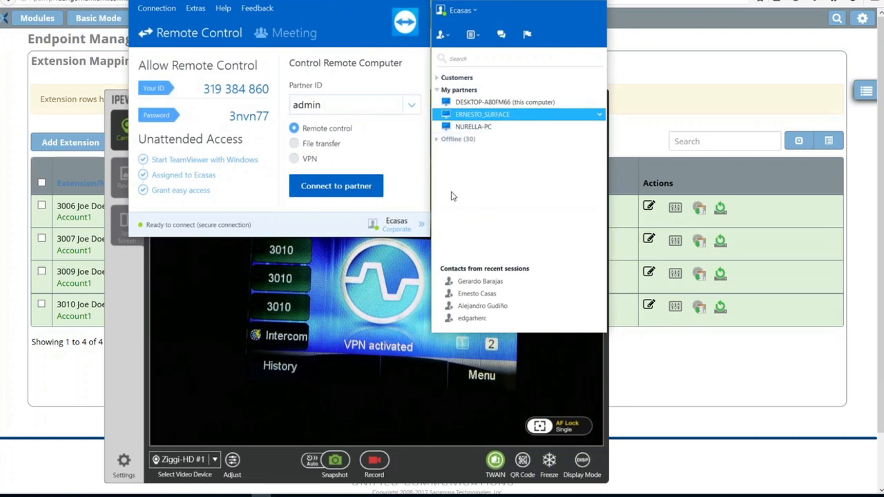
{"action": "double_click", "coordinate": [472, 114]}
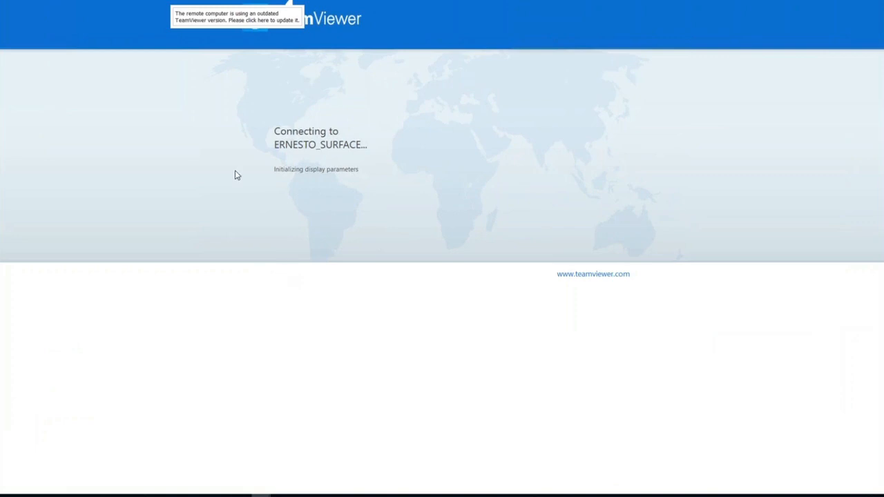
{"action": "left_click", "coordinate": [238, 17]}
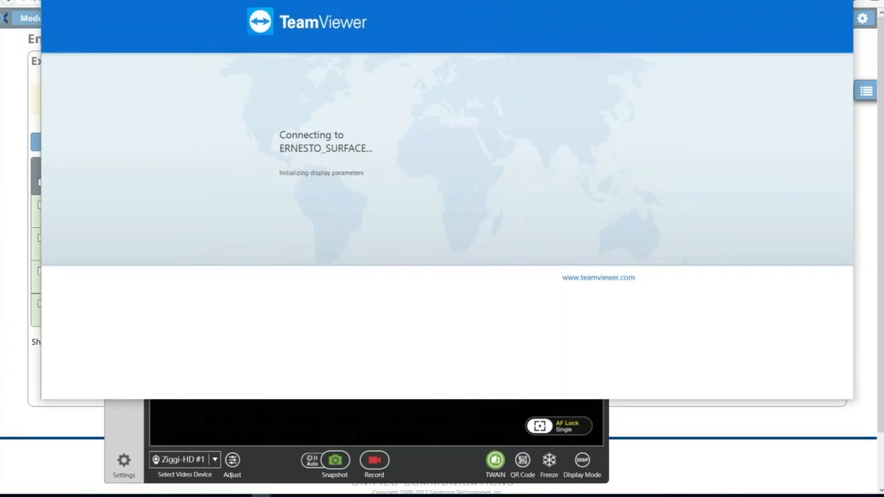
{"action": "left_click_drag", "start_coordinate": [552, 33], "coordinate": [276, 496]}
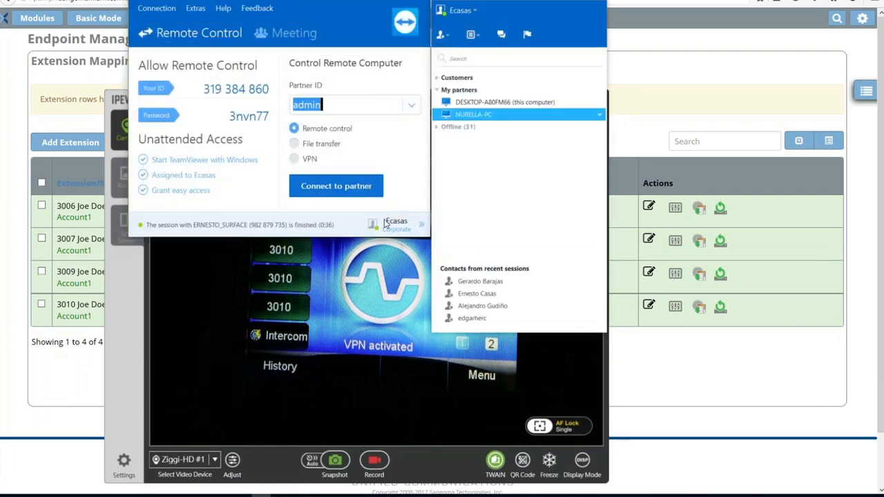
{"action": "left_click", "coordinate": [380, 1]}
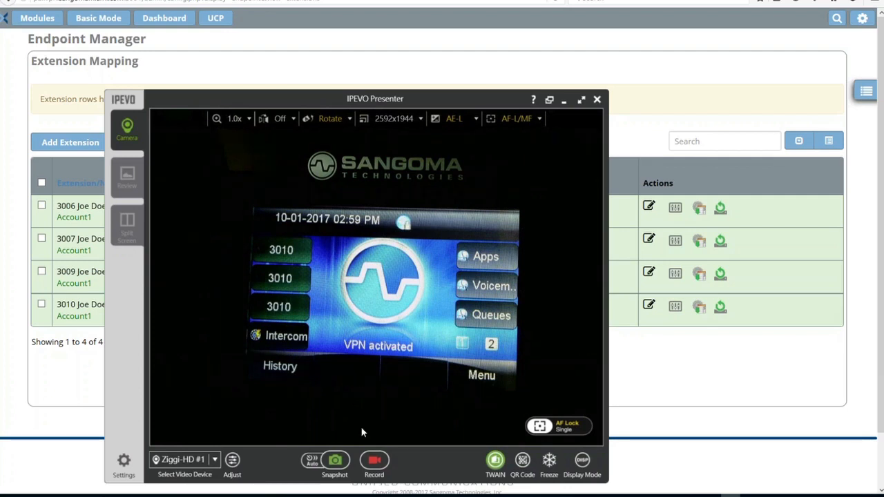
Switch to the S500 phone's web interface and open its Home Status page, authenticating with the stored credentials
{"action": "left_click", "coordinate": [690, 388]}
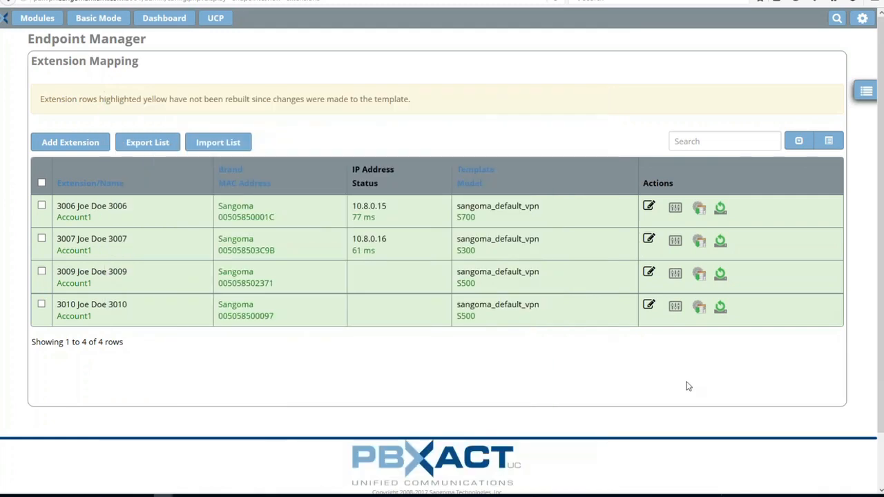
{"action": "key", "text": "alt+Tab"}
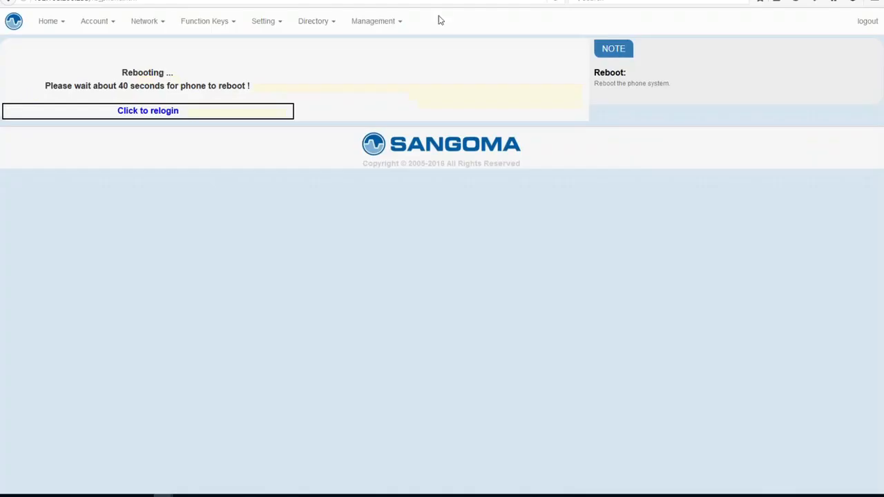
{"action": "left_click", "coordinate": [387, 26]}
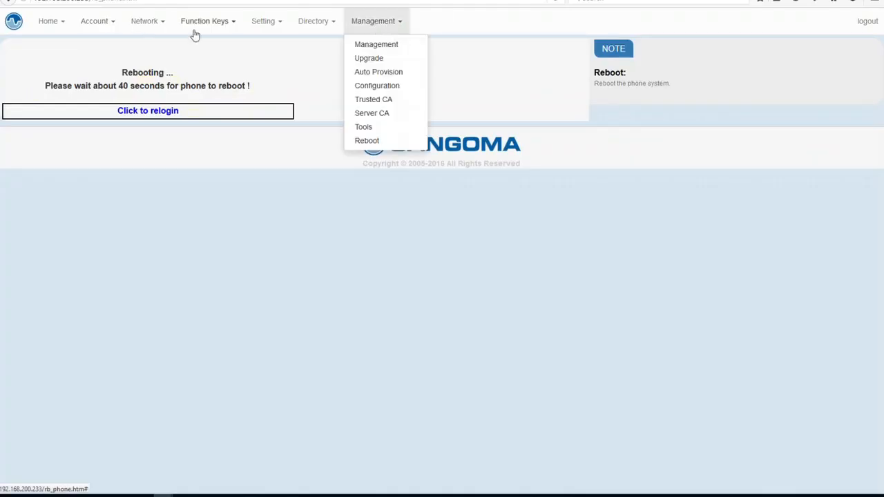
{"action": "left_click", "coordinate": [48, 22]}
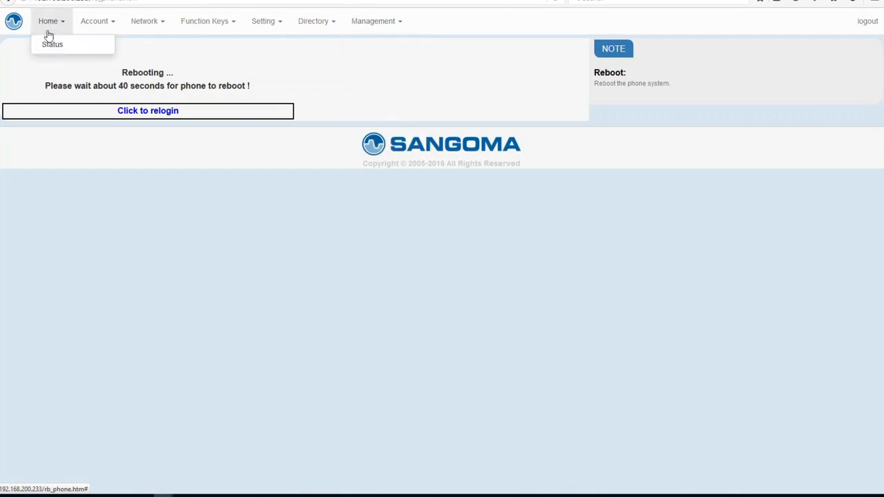
{"action": "left_click", "coordinate": [51, 44]}
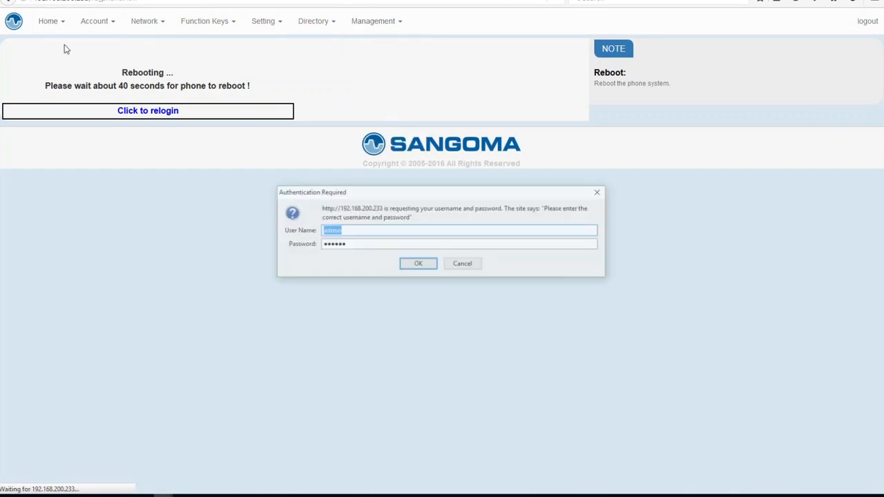
{"action": "left_click", "coordinate": [415, 264]}
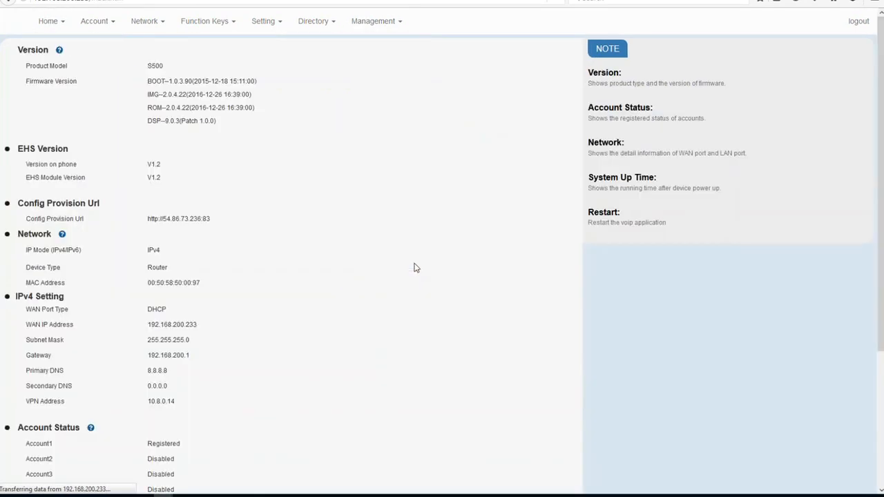
Review the phone's VPN address on the Status page and Account 1's Primary SIP Server on the Basic account page
{"action": "mouse_move", "coordinate": [147, 408]}
{"action": "left_mouse_down"}
{"action": "mouse_move", "coordinate": [178, 409]}
{"action": "mouse_move", "coordinate": [148, 402]}
{"action": "left_mouse_up"}
{"action": "left_click", "coordinate": [178, 409]}
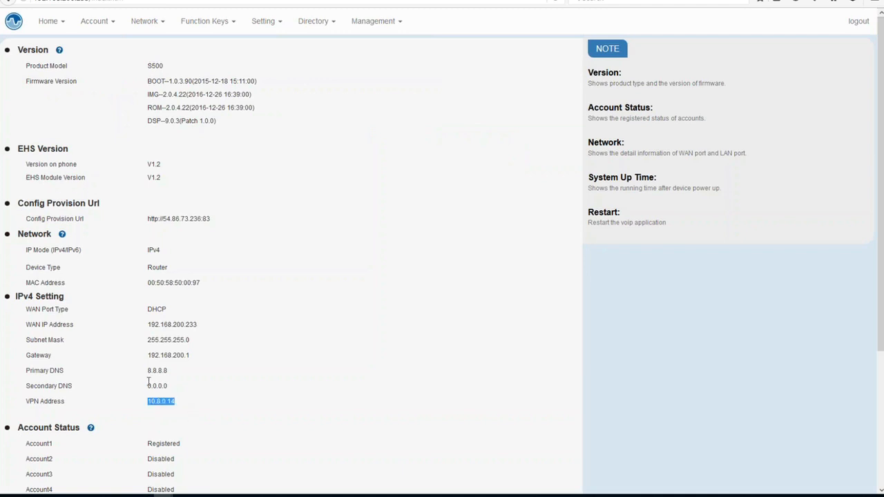
{"action": "left_click", "coordinate": [98, 26]}
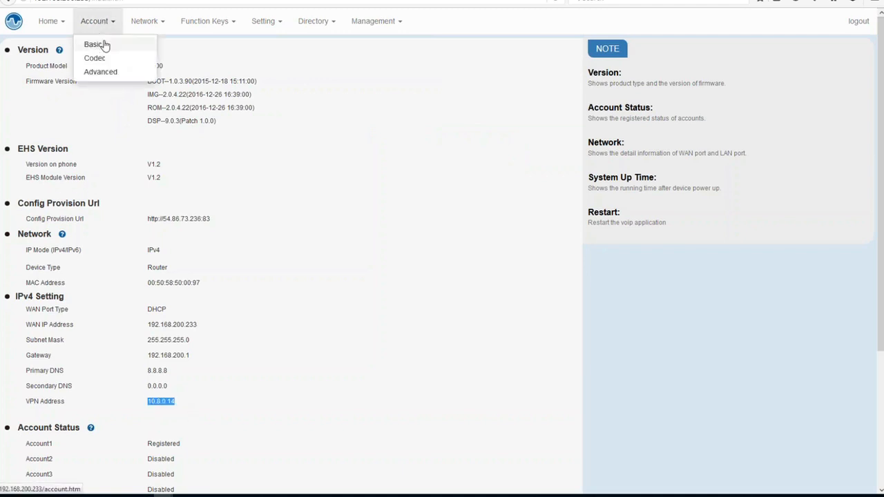
{"action": "left_click", "coordinate": [104, 43]}
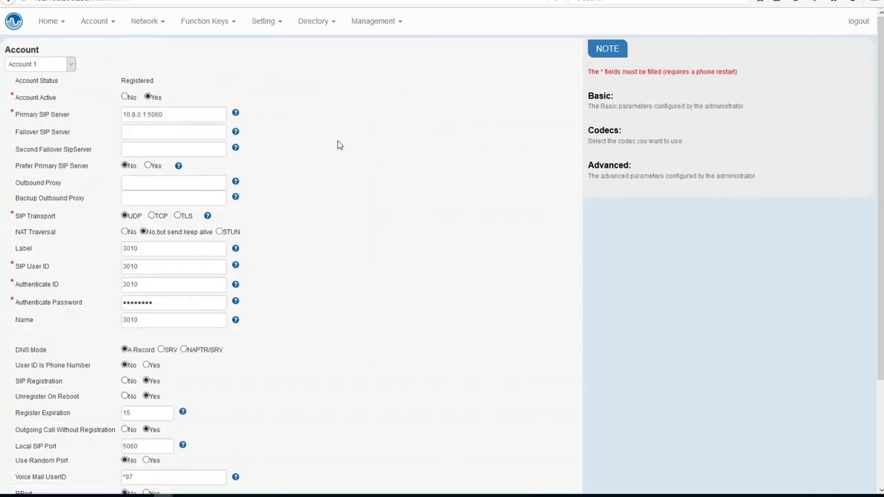
{"action": "left_click_drag", "start_coordinate": [187, 113], "coordinate": [122, 113]}
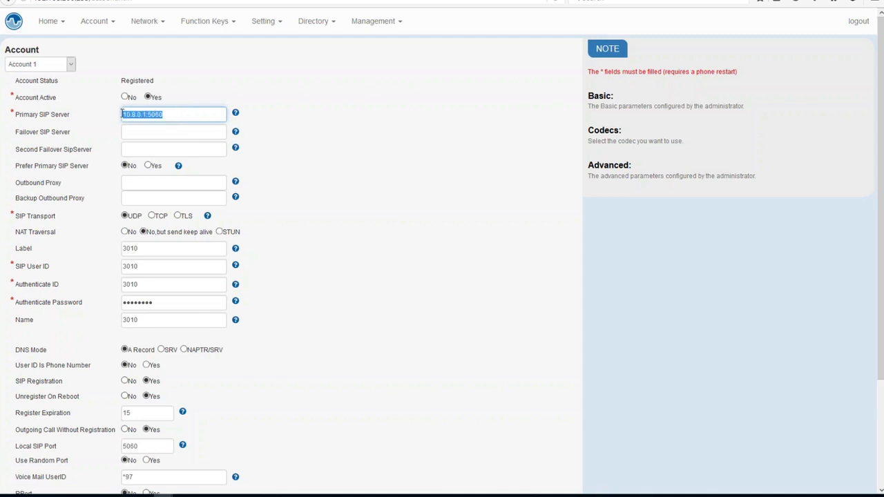
{"action": "left_click", "coordinate": [203, 116]}
{"action": "left_click_drag", "start_coordinate": [168, 114], "coordinate": [121, 116]}
{"action": "left_click", "coordinate": [120, 115]}
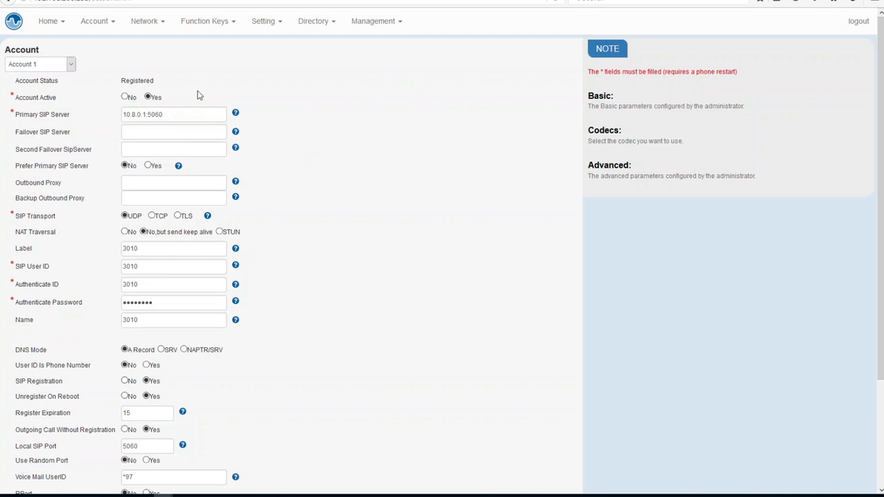
Check the phone's PC Port network settings, then reboot the phone from the Management Reboot page
{"action": "left_click", "coordinate": [148, 22]}
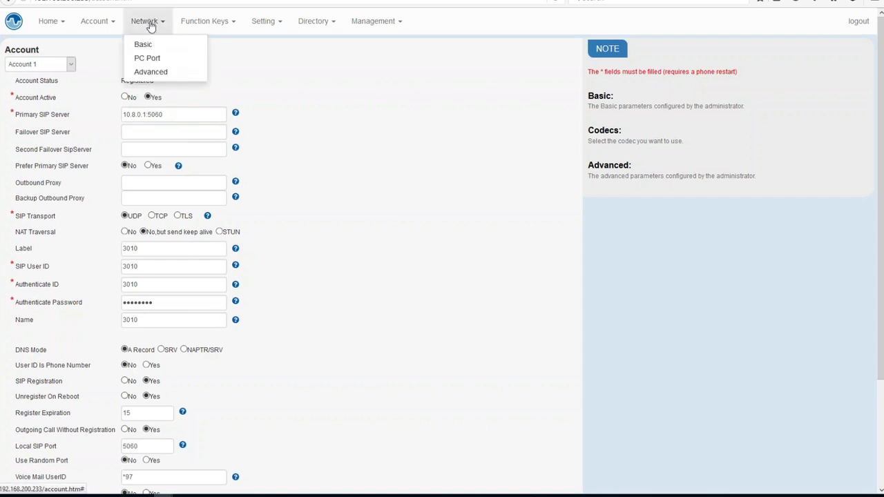
{"action": "left_click", "coordinate": [153, 61]}
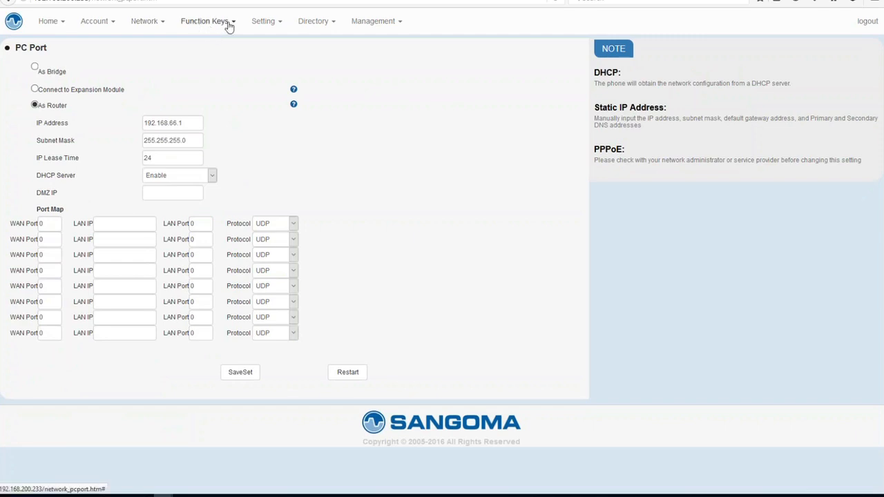
{"action": "left_click", "coordinate": [370, 23]}
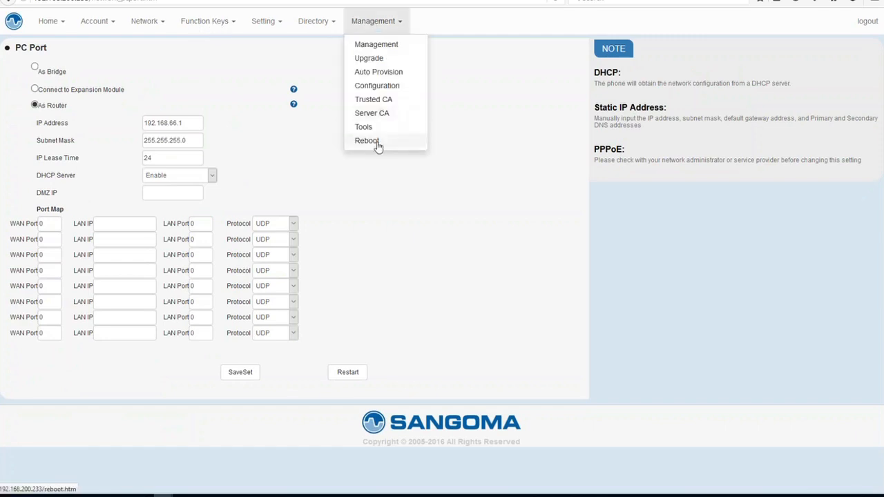
{"action": "left_click", "coordinate": [378, 144]}
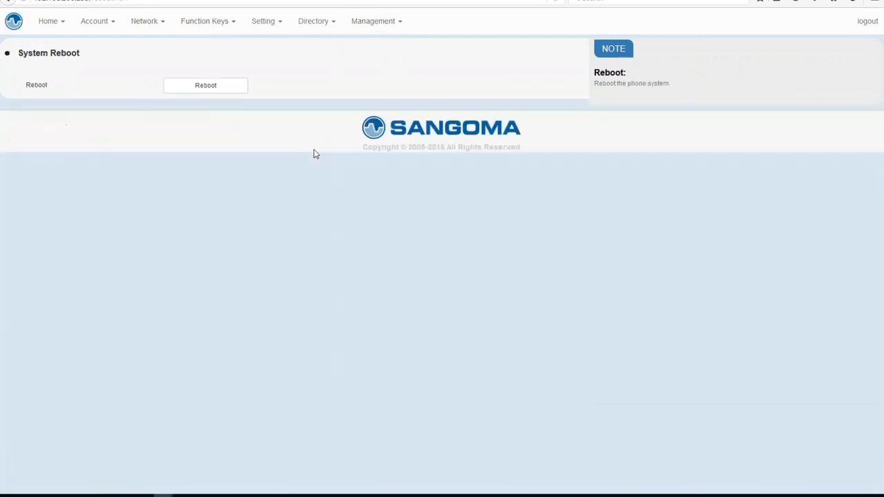
{"action": "left_click", "coordinate": [223, 86]}
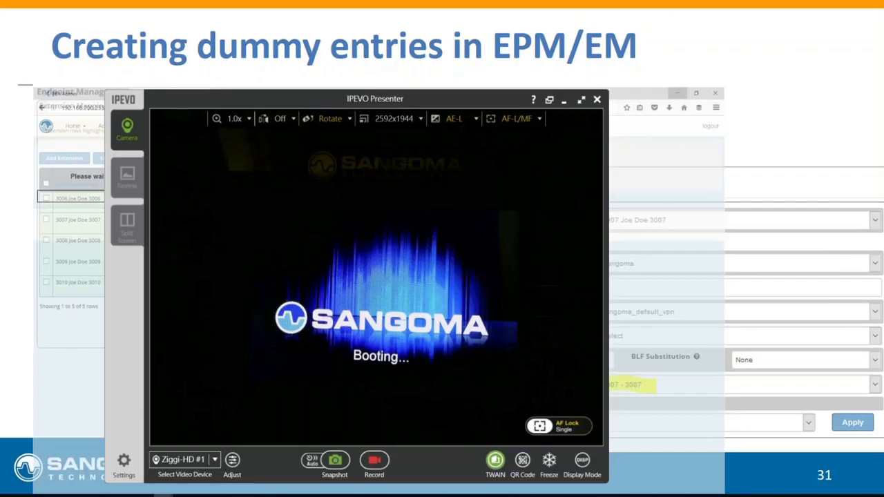
Add a new extension row in Extension Mapping for extension 3008 using Account 1
{"action": "left_click", "coordinate": [564, 101]}
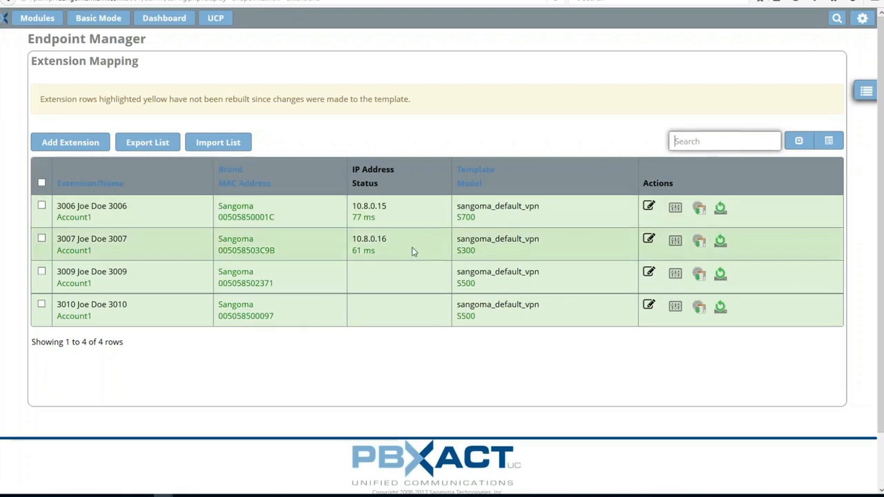
{"action": "left_click", "coordinate": [68, 143]}
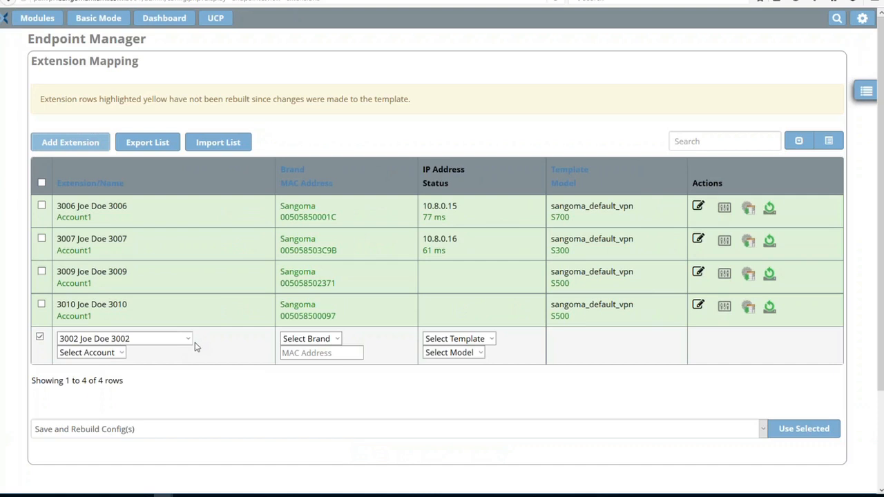
{"action": "left_click", "coordinate": [186, 341]}
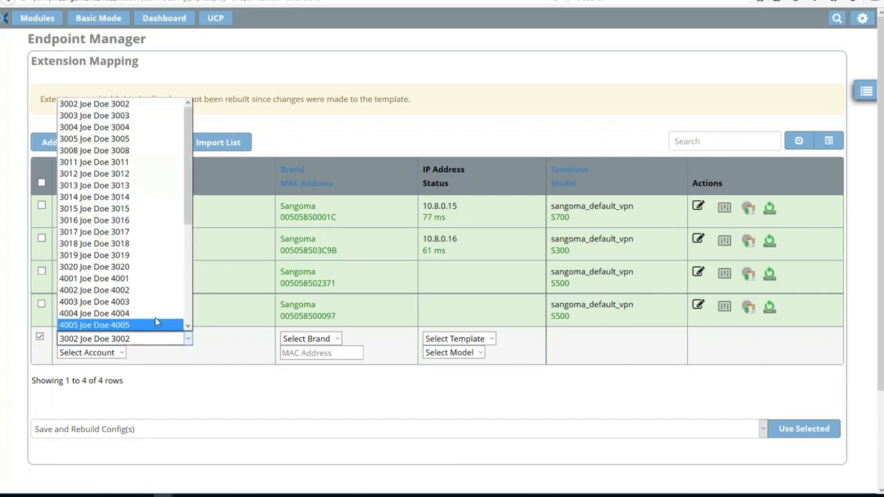
{"action": "left_click", "coordinate": [84, 150]}
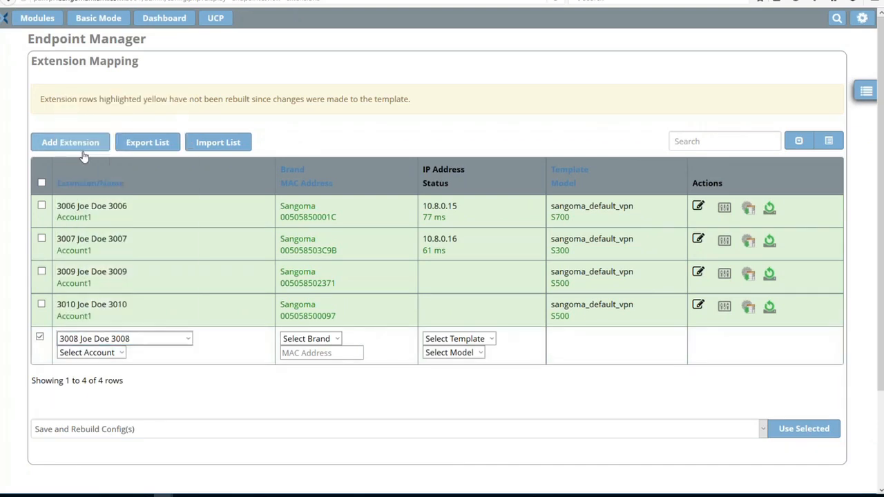
{"action": "left_click", "coordinate": [122, 353]}
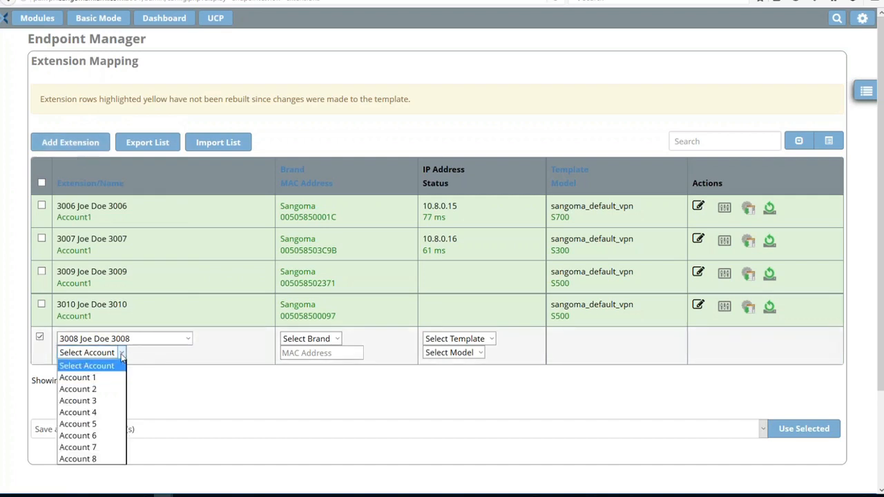
{"action": "left_click", "coordinate": [93, 378]}
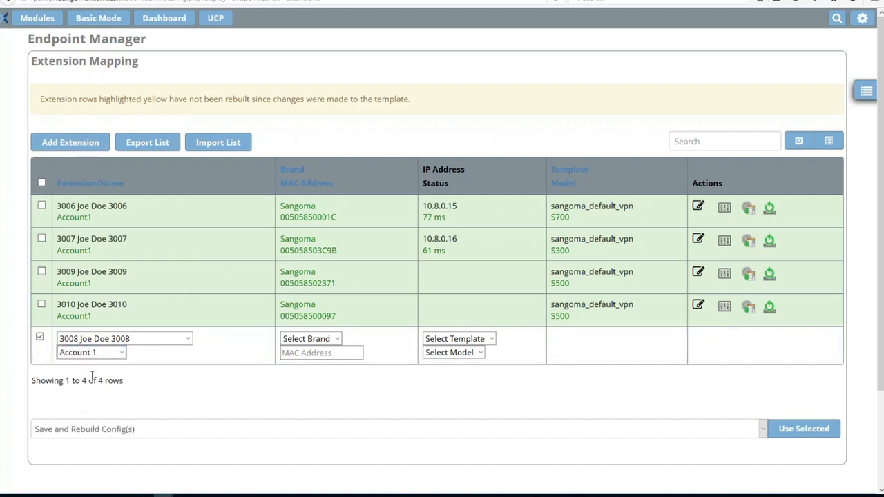
Set the new row's brand to Sangoma and template to sangoma_default_vpn, leaving the MAC address empty, and save
{"action": "left_click", "coordinate": [336, 339]}
{"action": "left_click", "coordinate": [302, 372]}
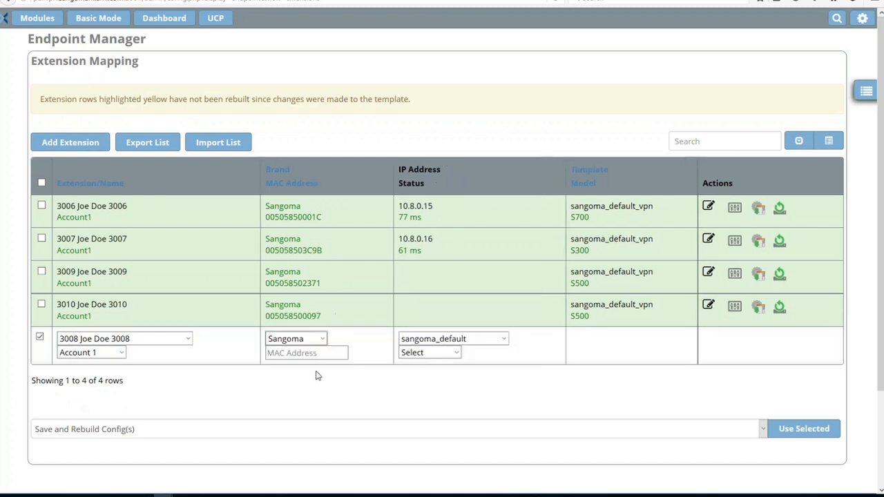
{"action": "left_click", "coordinate": [503, 340]}
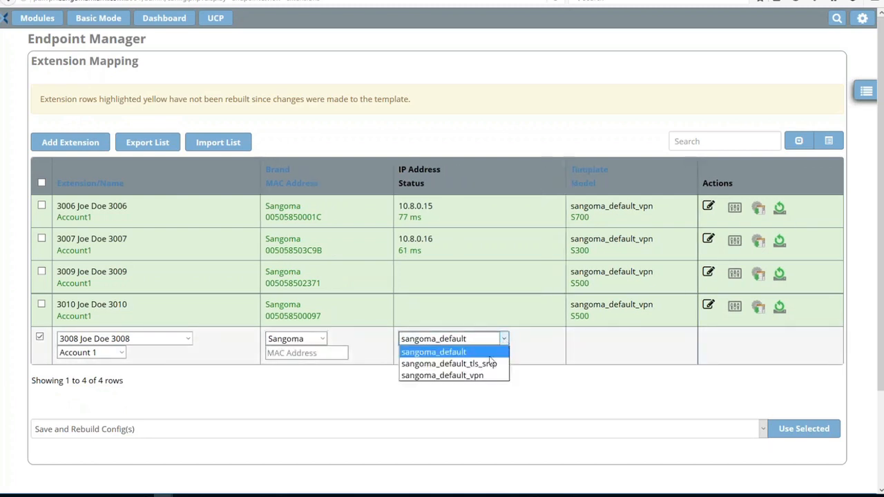
{"action": "left_click", "coordinate": [478, 377]}
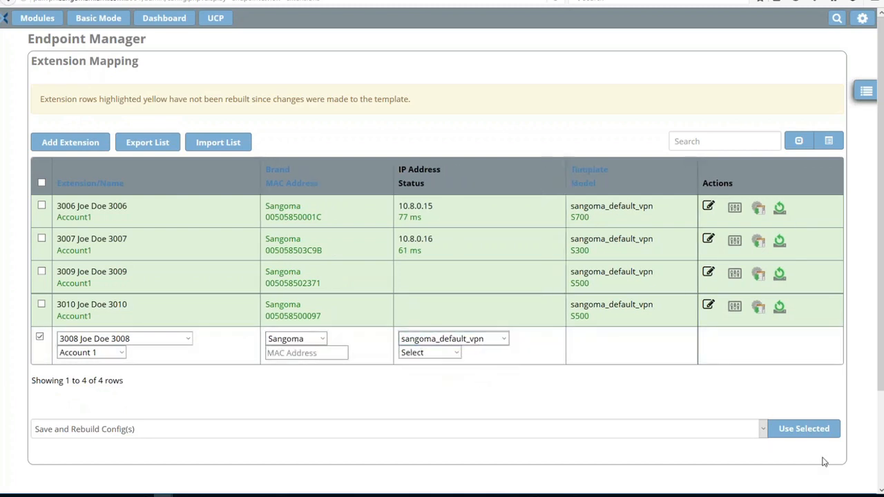
{"action": "left_click", "coordinate": [301, 355]}
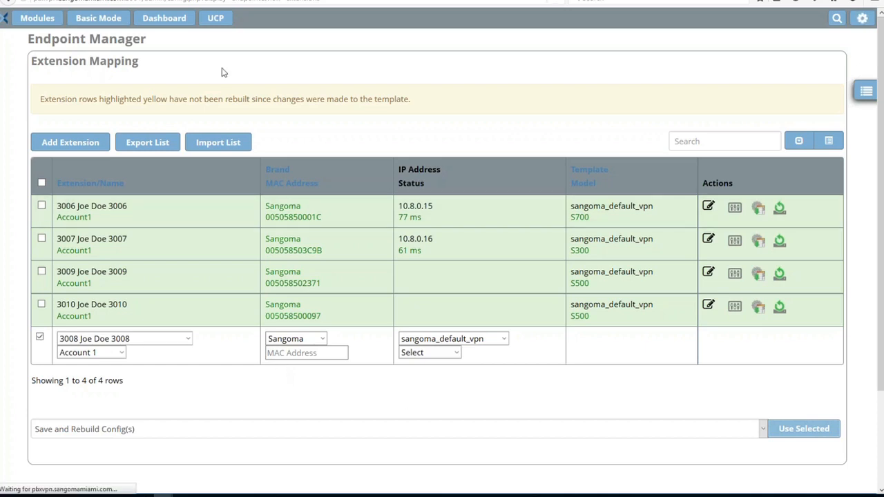
{"action": "left_click", "coordinate": [181, 18]}
Check the phone's VPN status in the camera view and try a TeamViewer remote connection to a partner computer
{"action": "left_click", "coordinate": [730, 495]}
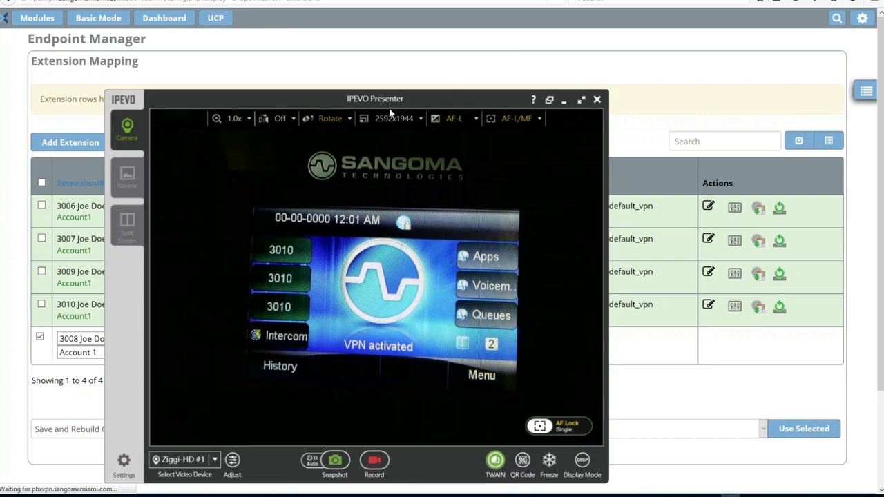
{"action": "left_click_drag", "start_coordinate": [395, 101], "coordinate": [395, 42]}
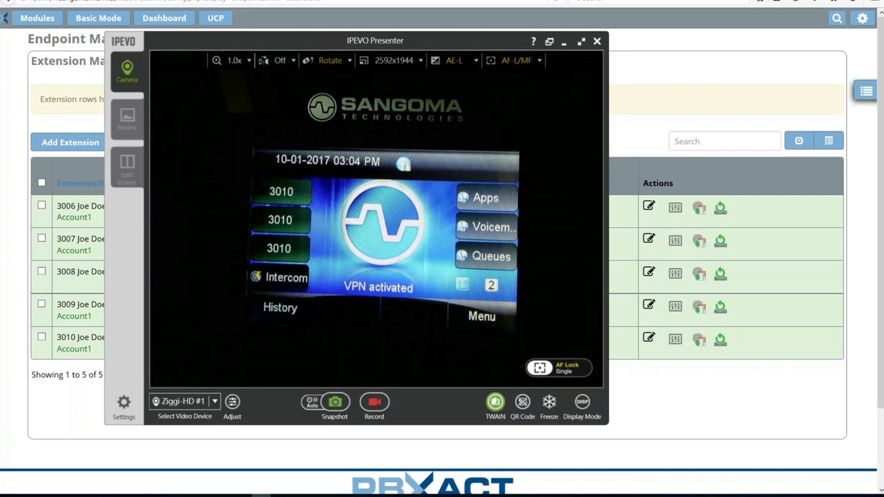
{"action": "left_click_drag", "start_coordinate": [595, 0], "coordinate": [528, 1]}
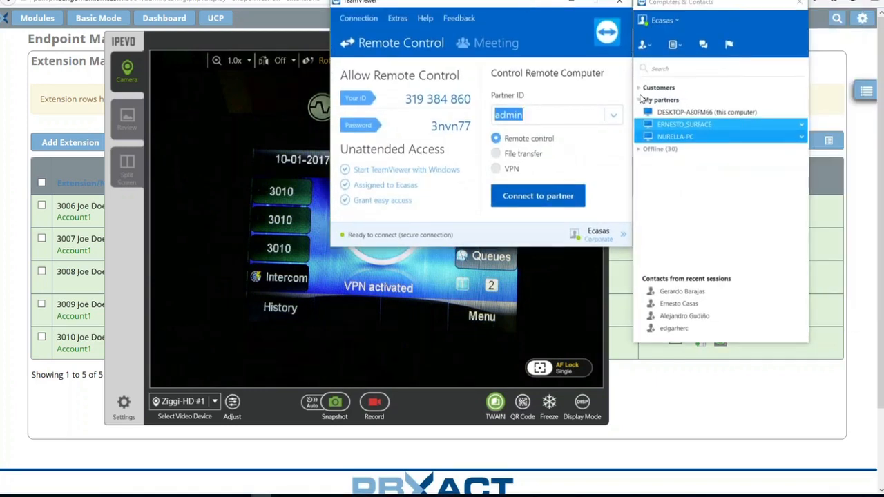
{"action": "left_click", "coordinate": [692, 127]}
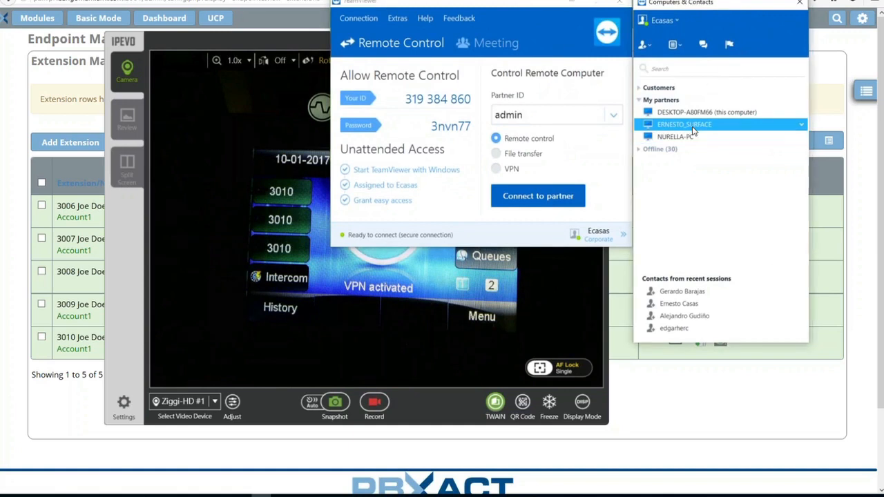
{"action": "double_click", "coordinate": [694, 127]}
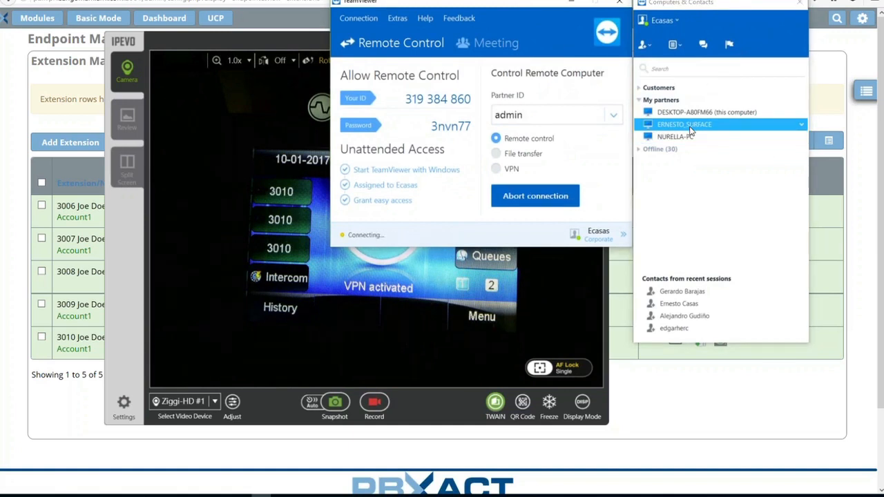
{"action": "left_click", "coordinate": [576, 4]}
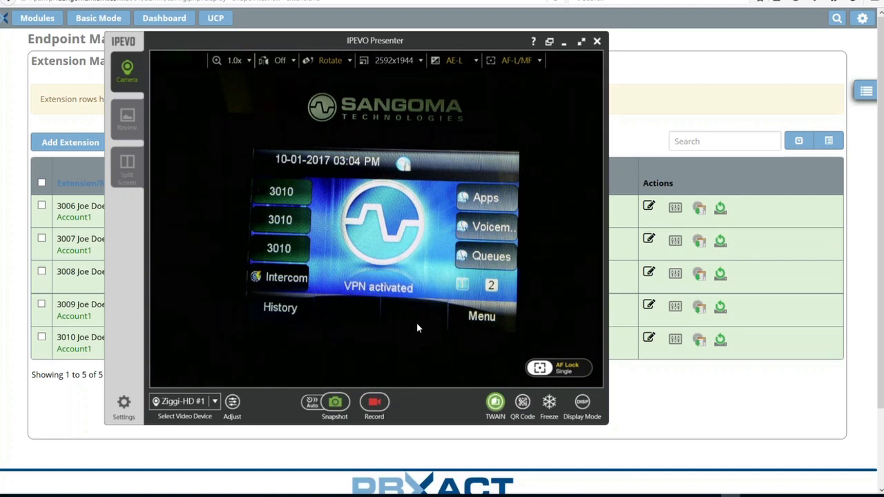
{"action": "left_click", "coordinate": [621, 374]}
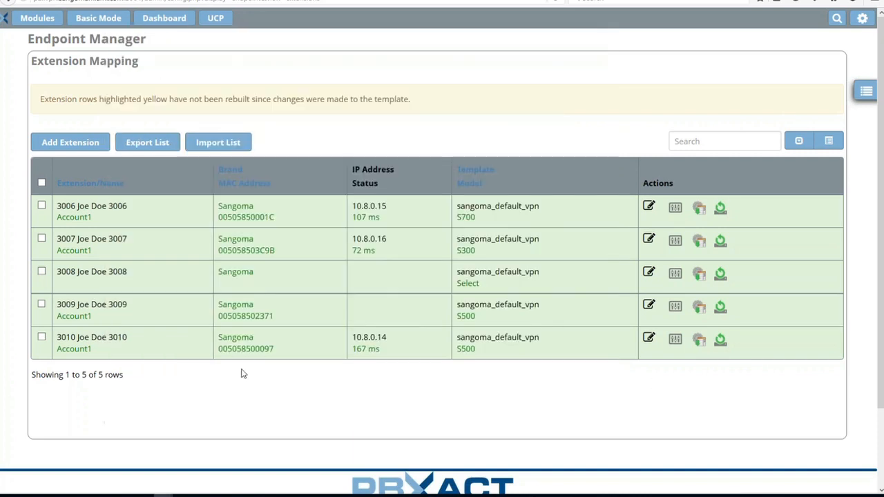
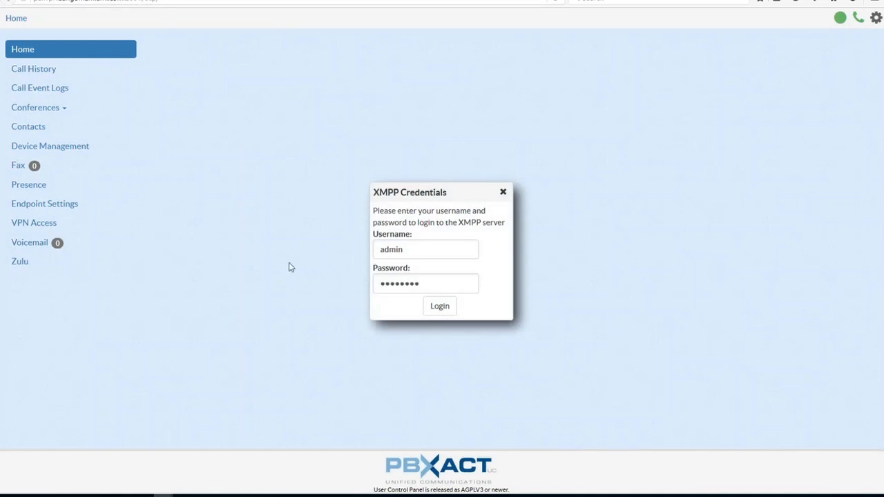
Log in to the XMPP server as user 3006 with the account password
{"action": "double_click", "coordinate": [415, 254]}
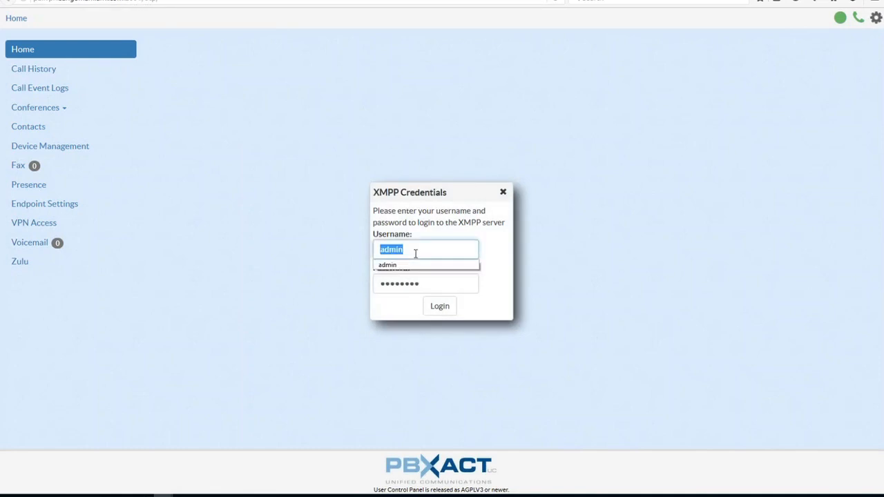
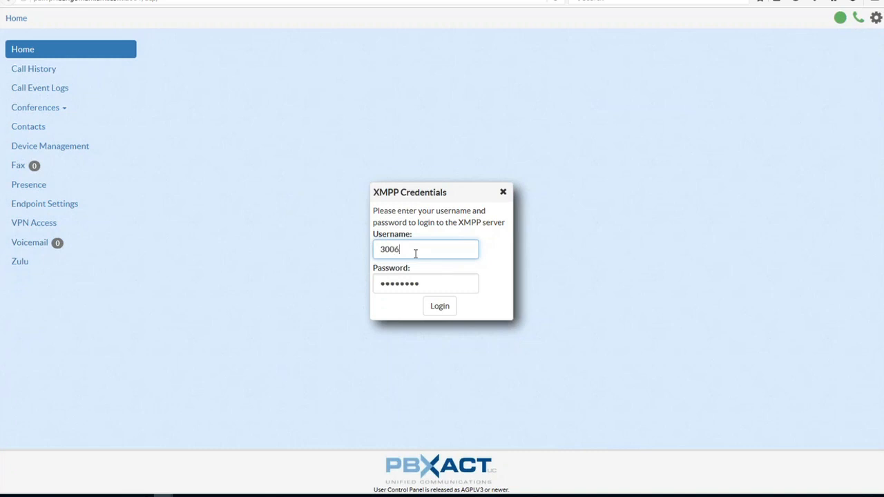
{"action": "key", "text": "Tab"}
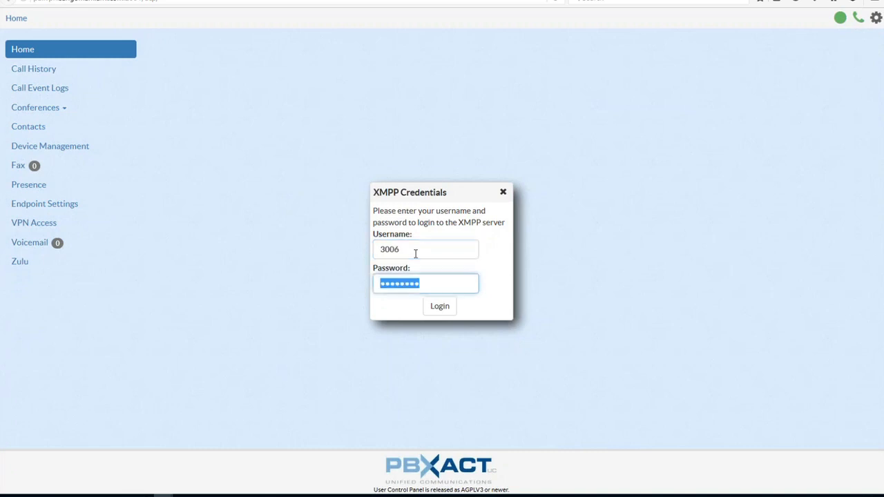
{"action": "left_click", "coordinate": [445, 311]}
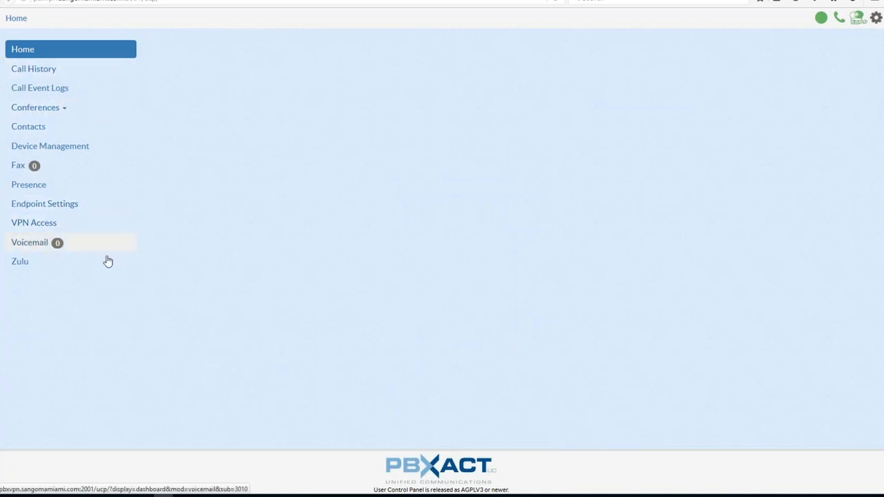
Open VPN Access in the user control panel to view the VPN clients and the client software link
{"action": "left_click", "coordinate": [26, 232]}
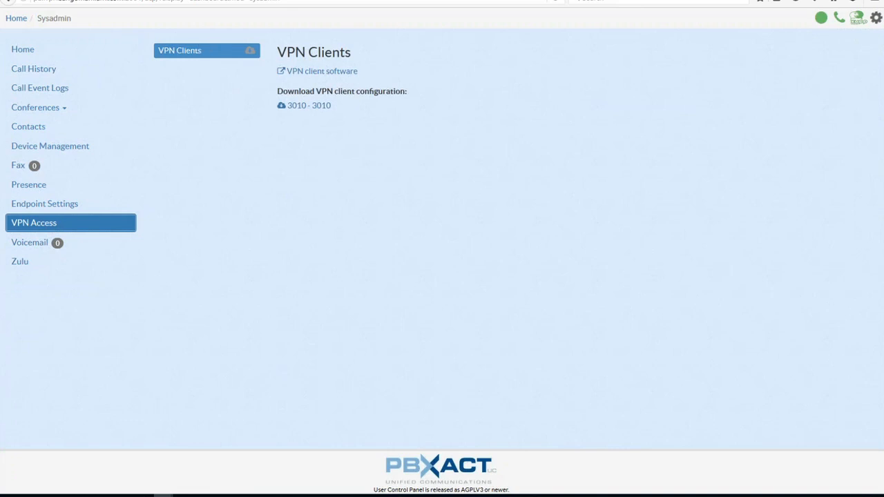
{"action": "left_click", "coordinate": [182, 58]}
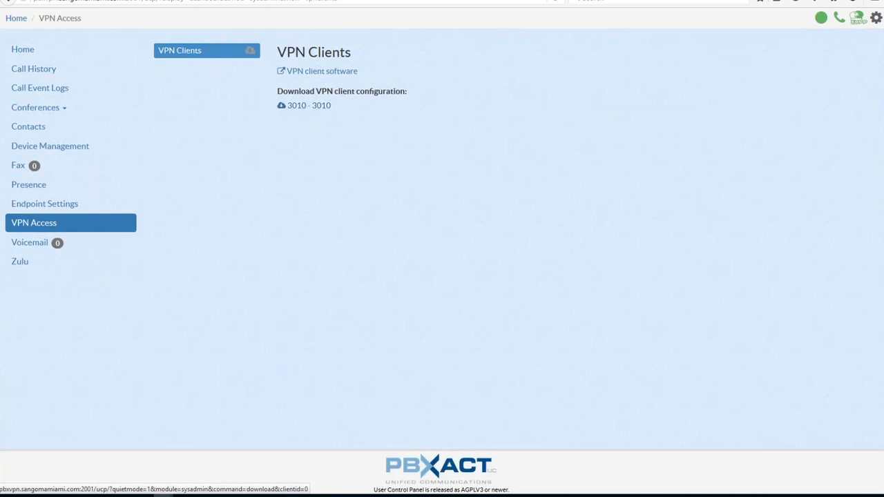
{"action": "left_click", "coordinate": [325, 73]}
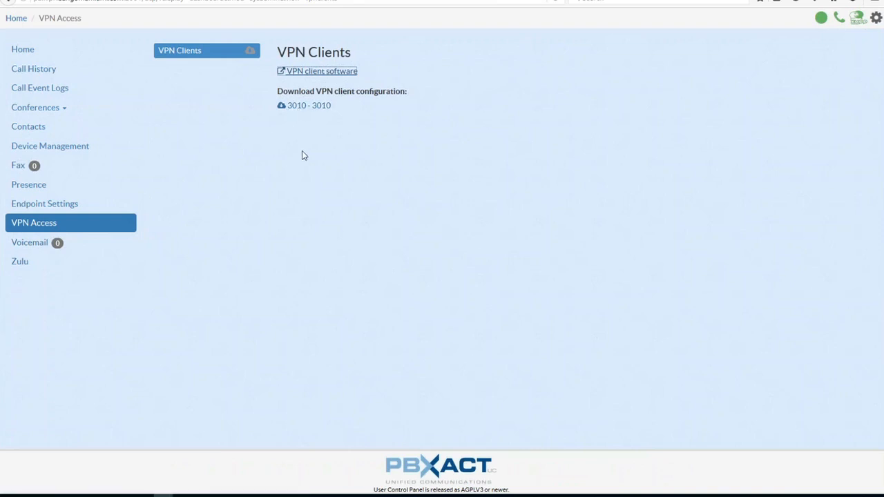
{"action": "left_click", "coordinate": [301, 106]}
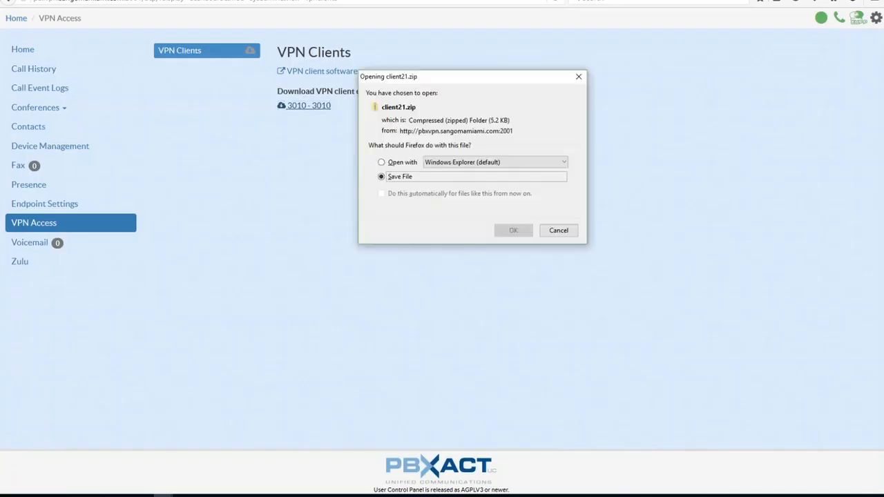
{"action": "left_click", "coordinate": [381, 174]}
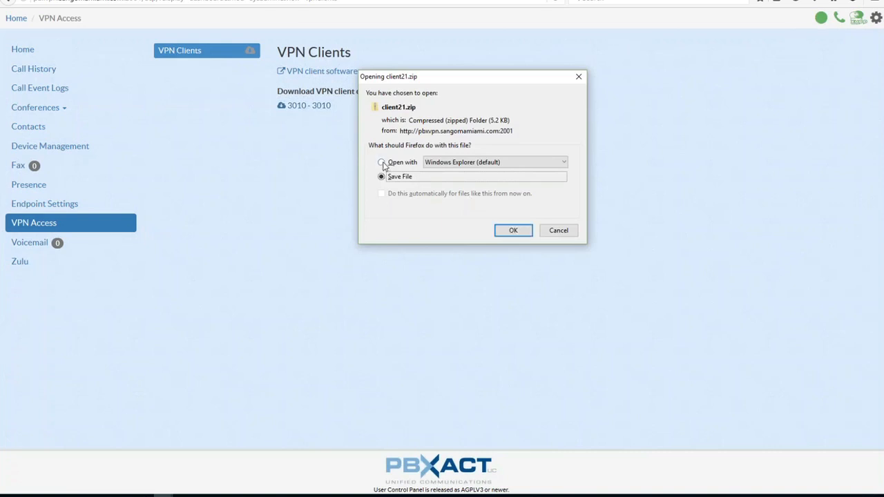
{"action": "left_click", "coordinate": [382, 163]}
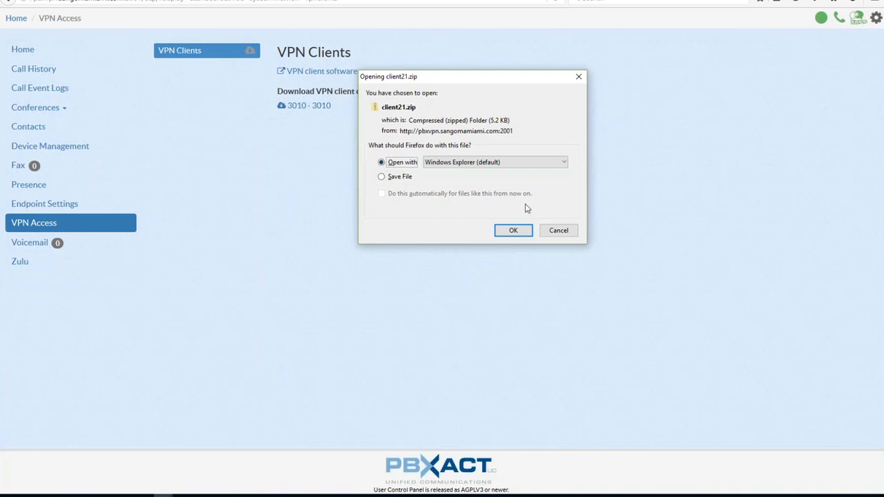
{"action": "left_click", "coordinate": [559, 231]}
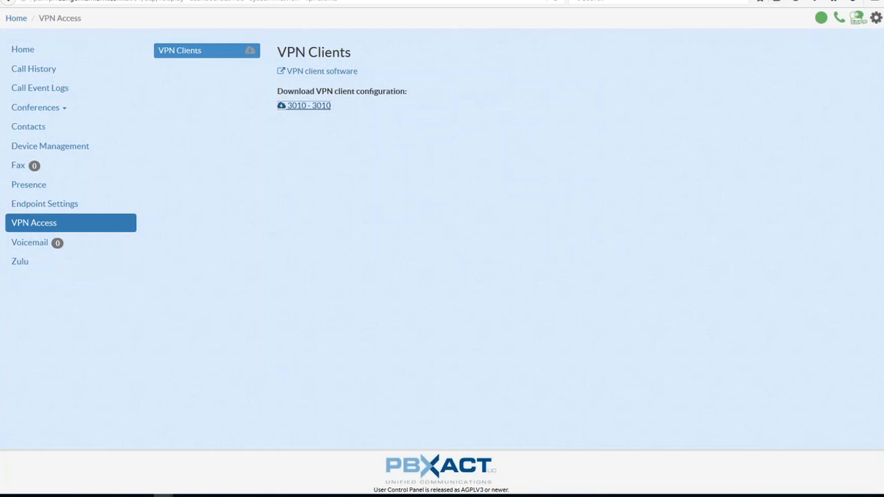
Switch to the presentation, advance to the slide on adding credentials for a user, and return to the browser
{"action": "key", "text": "alt+Tab"}
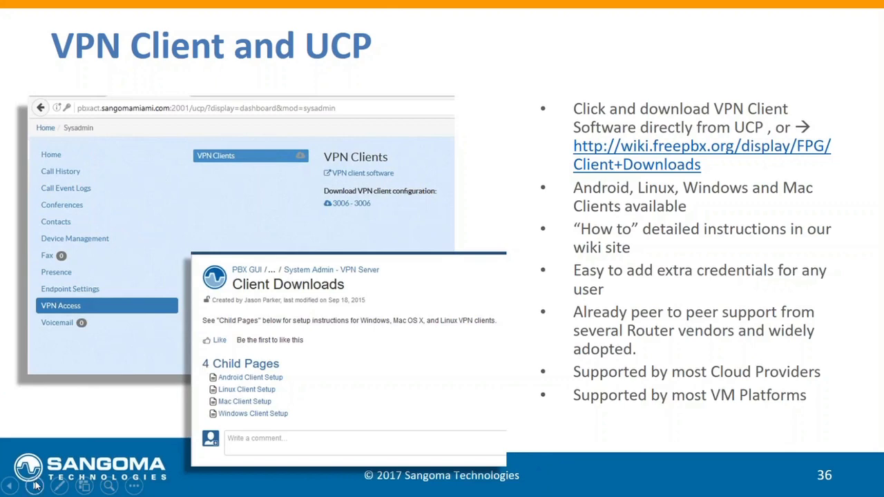
{"action": "left_click", "coordinate": [35, 485]}
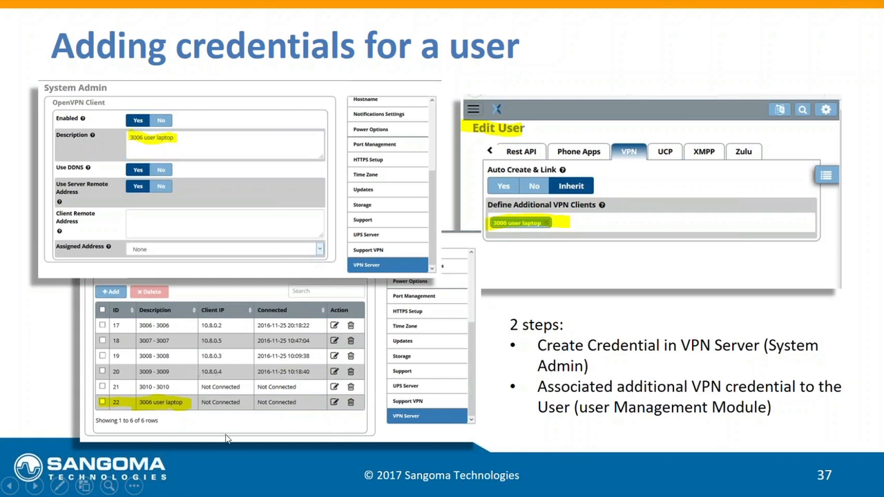
{"action": "key", "text": "alt+Tab"}
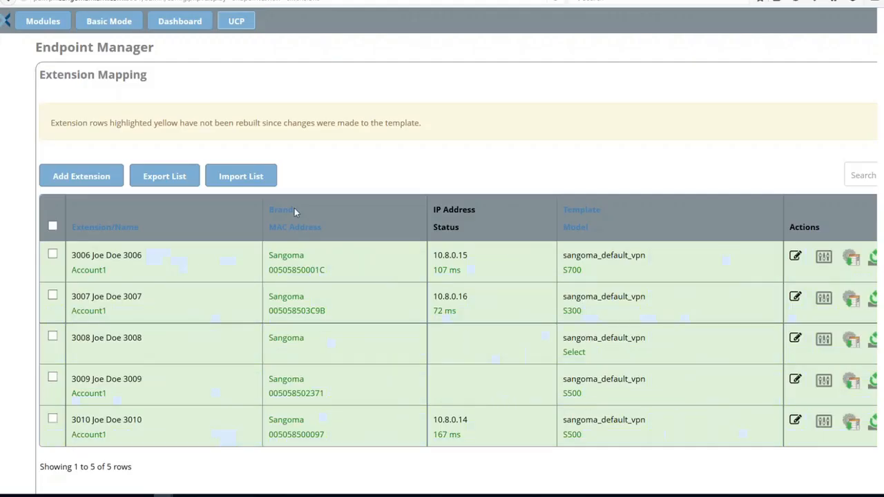
Open the VPN Server page in System Admin to review the client list
{"action": "left_click", "coordinate": [43, 21]}
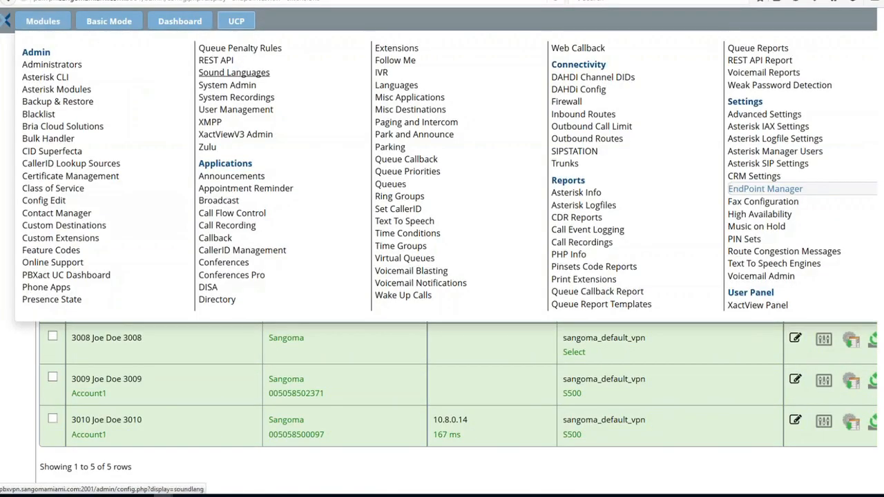
{"action": "left_click", "coordinate": [223, 86]}
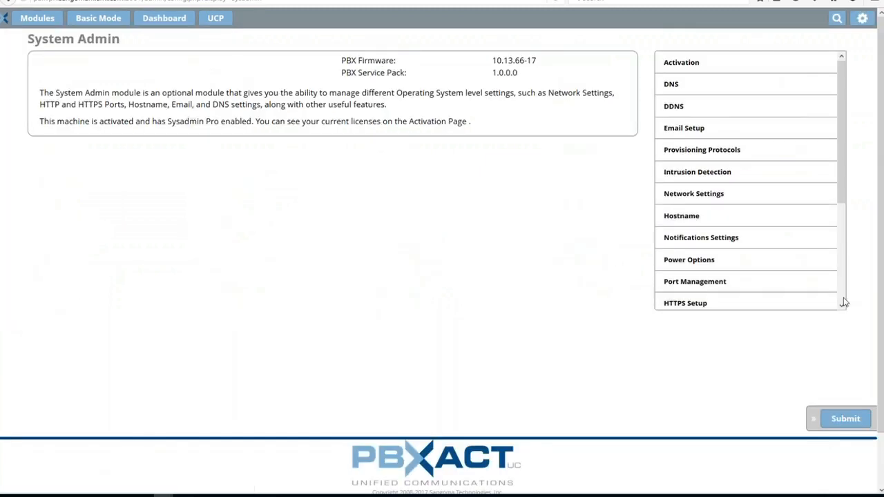
{"action": "scroll", "coordinate": [746, 297], "scroll_direction": "down", "scroll_amount": 3}
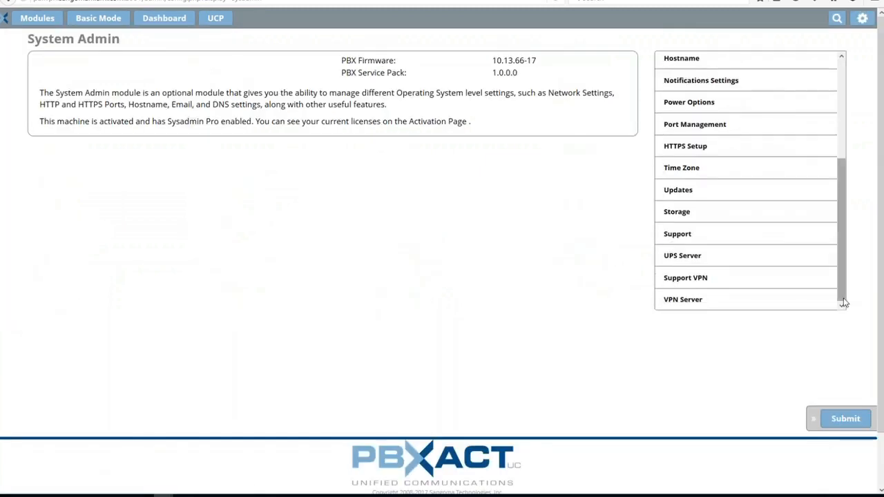
{"action": "left_click", "coordinate": [716, 310]}
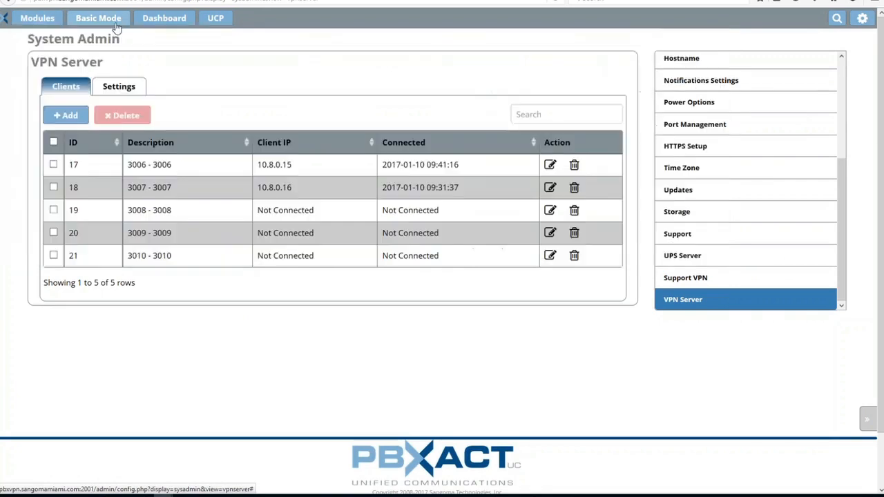
Edit user 3006 in User Management and add 3010 - 3010 as an additional VPN client on the VPN tab
{"action": "mouse_move", "coordinate": [48, 22]}
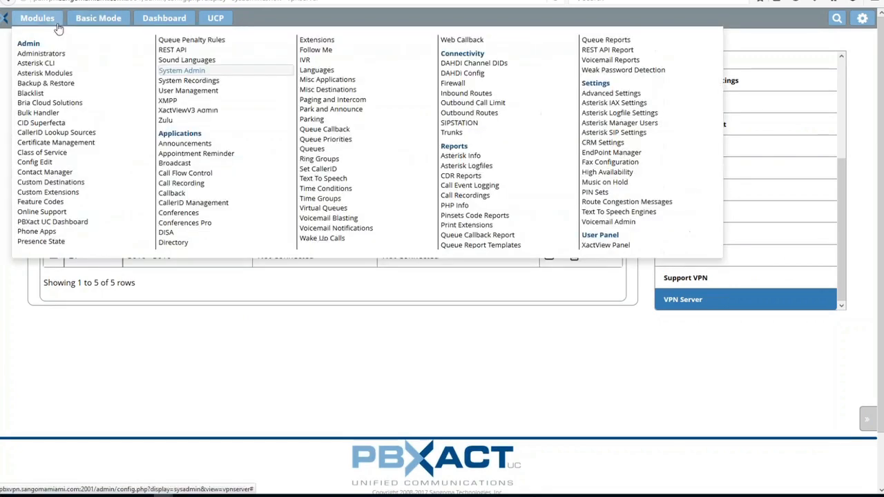
{"action": "left_click", "coordinate": [183, 93]}
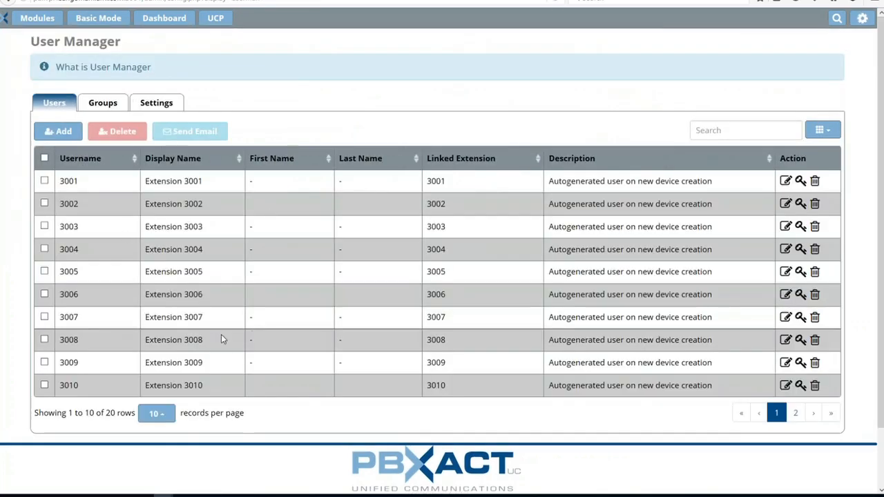
{"action": "left_click", "coordinate": [785, 295]}
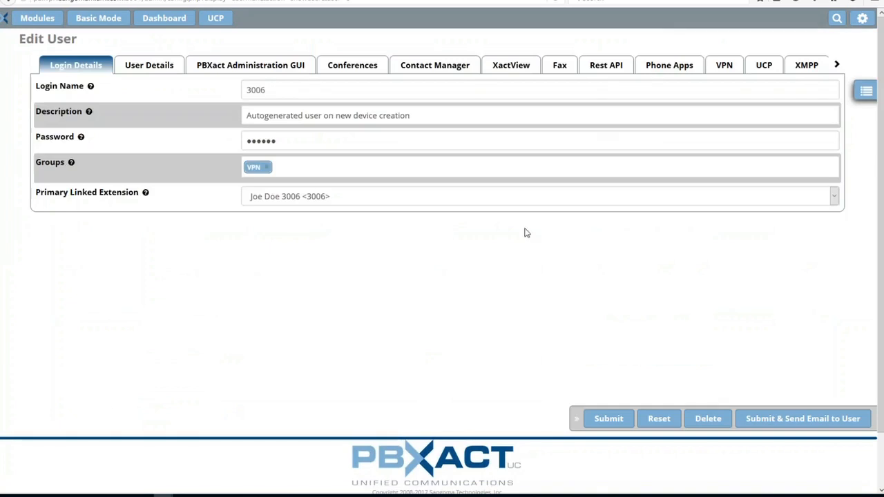
{"action": "left_click", "coordinate": [713, 73]}
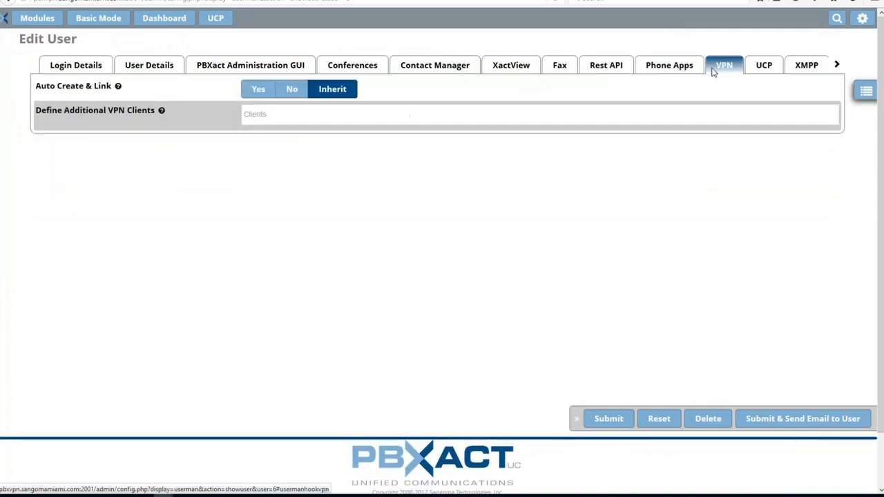
{"action": "left_click", "coordinate": [268, 116]}
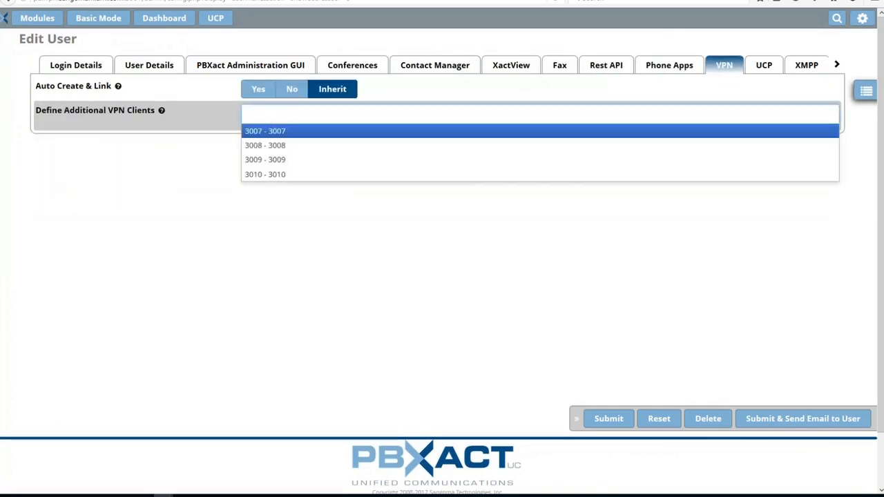
{"action": "left_click", "coordinate": [280, 180]}
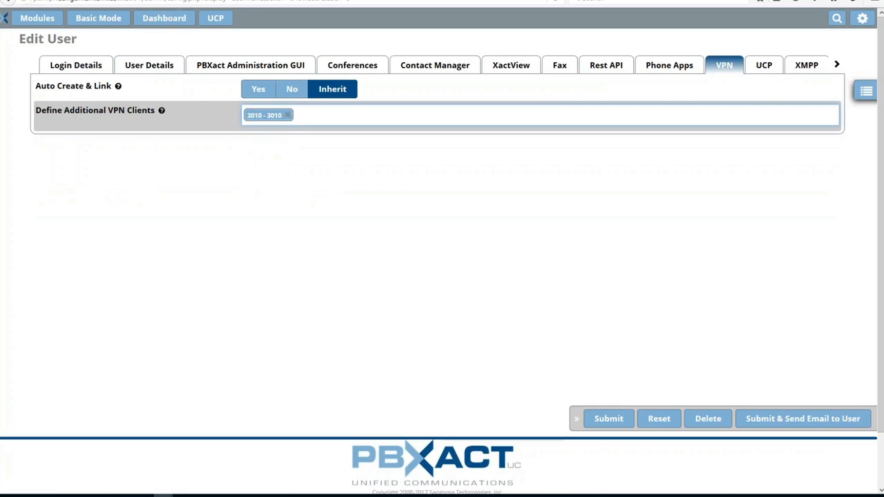
Return to the presentation and advance through the slides to the closing slide
{"action": "left_click", "coordinate": [196, 0]}
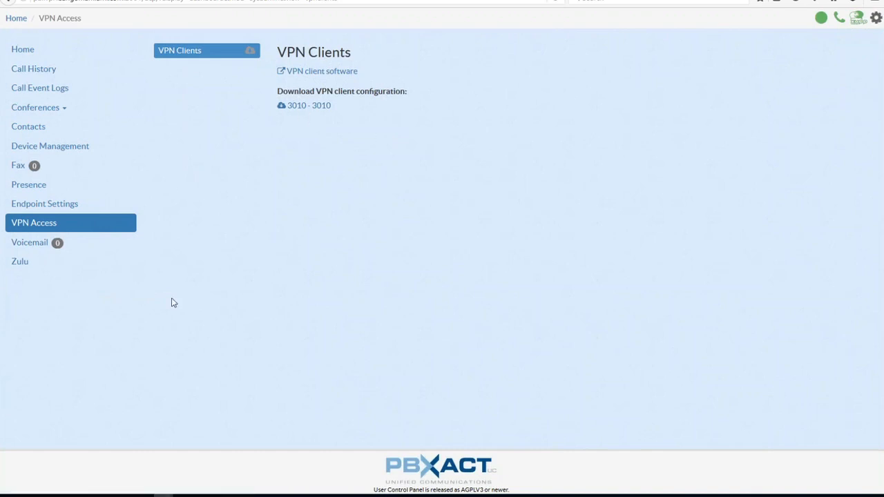
{"action": "key", "text": "alt+Tab"}
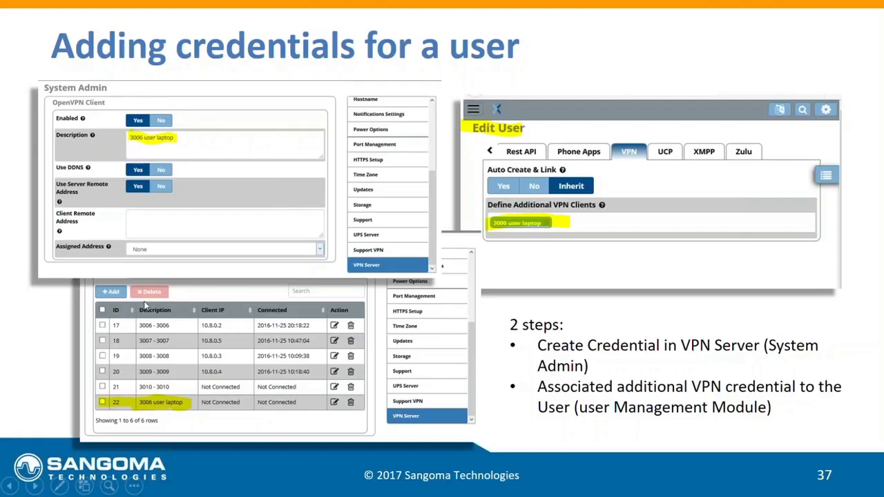
{"action": "left_click", "coordinate": [35, 486]}
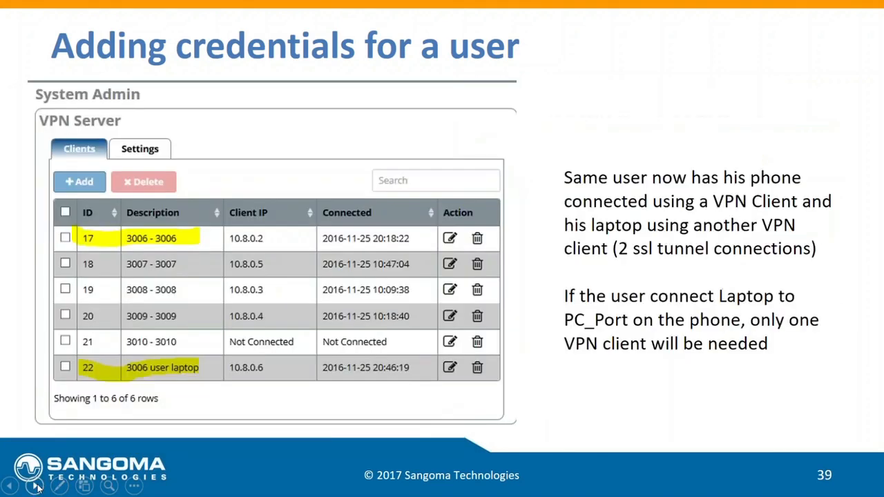
{"action": "left_click", "coordinate": [36, 488]}
{"action": "left_click", "coordinate": [36, 487]}
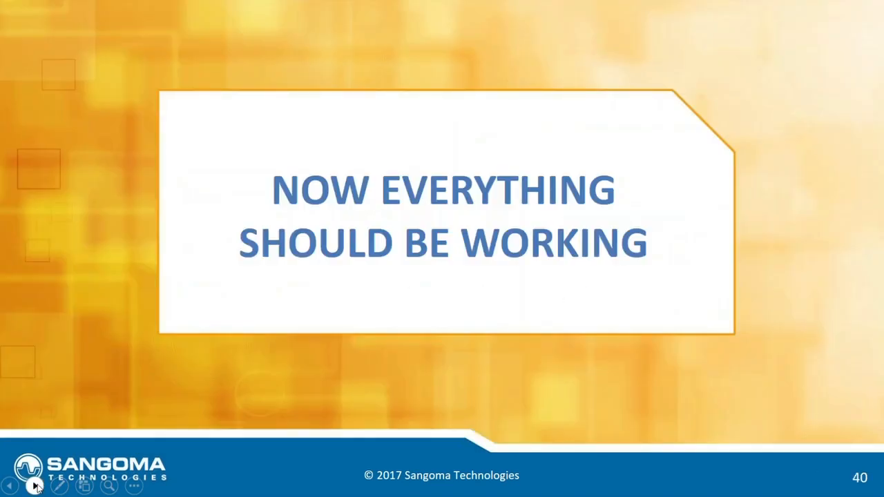